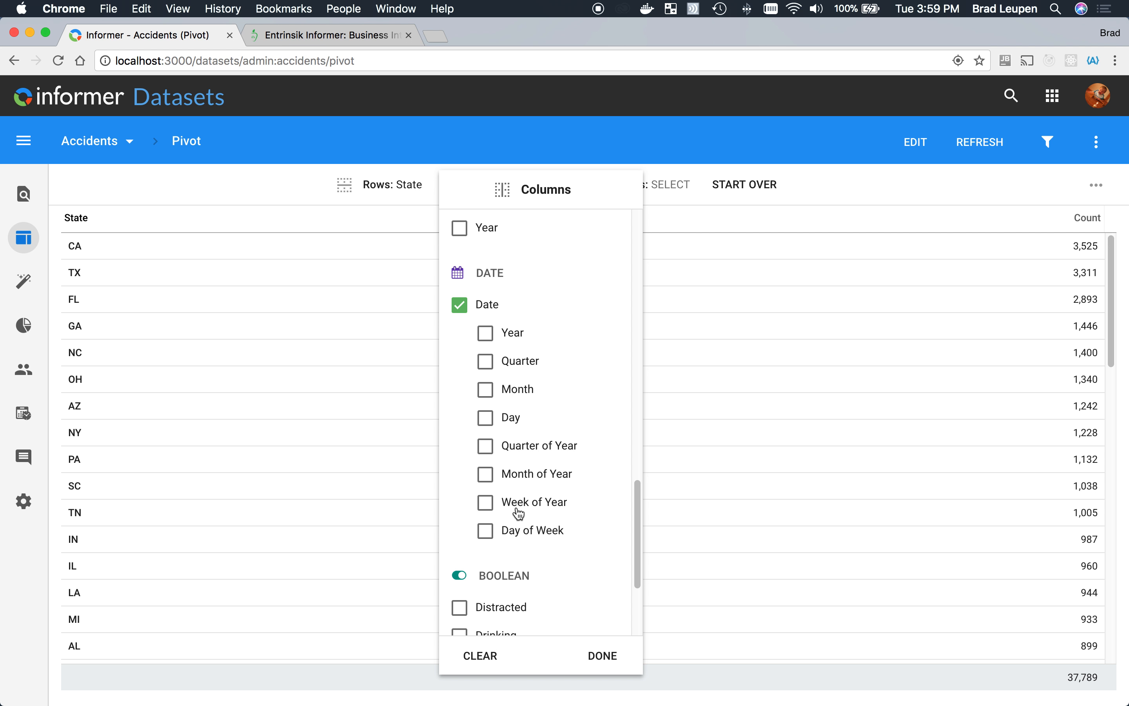
- Break the pivot columns down by the Date field's Month of Year and sort the states by May count, descending
click(496, 482)
click(822, 497)
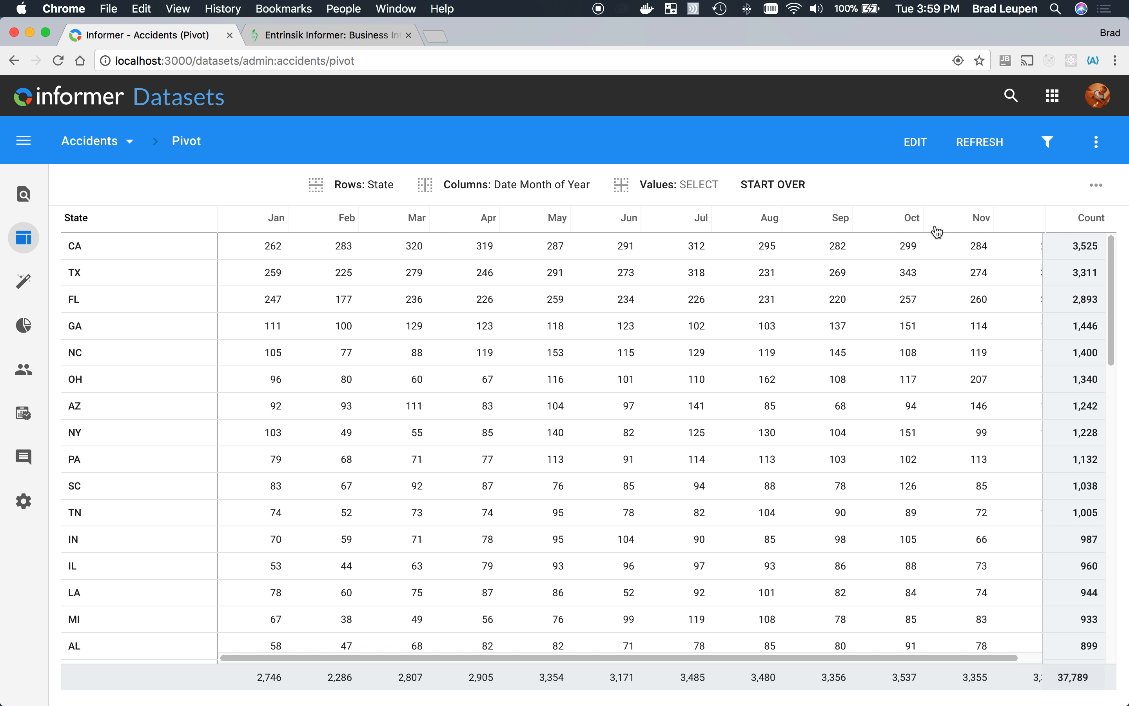
scroll(631, 514, down, 1)
scroll(630, 513, down, 5)
scroll(628, 515, up, 5)
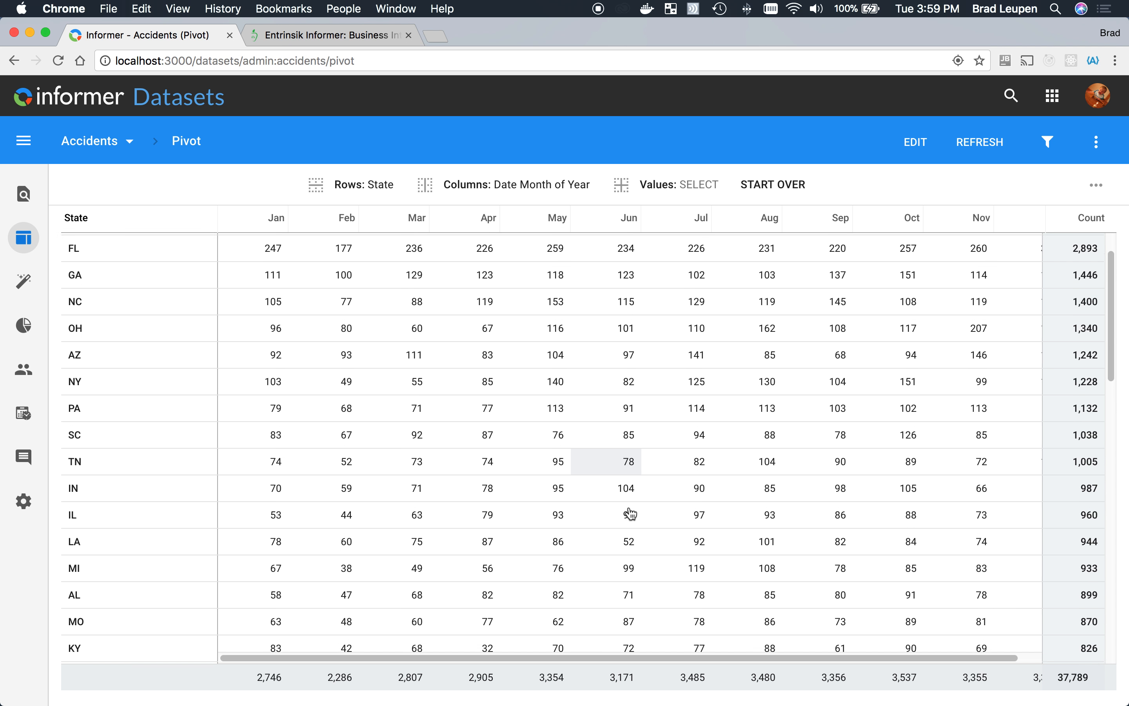
click(550, 223)
click(552, 221)
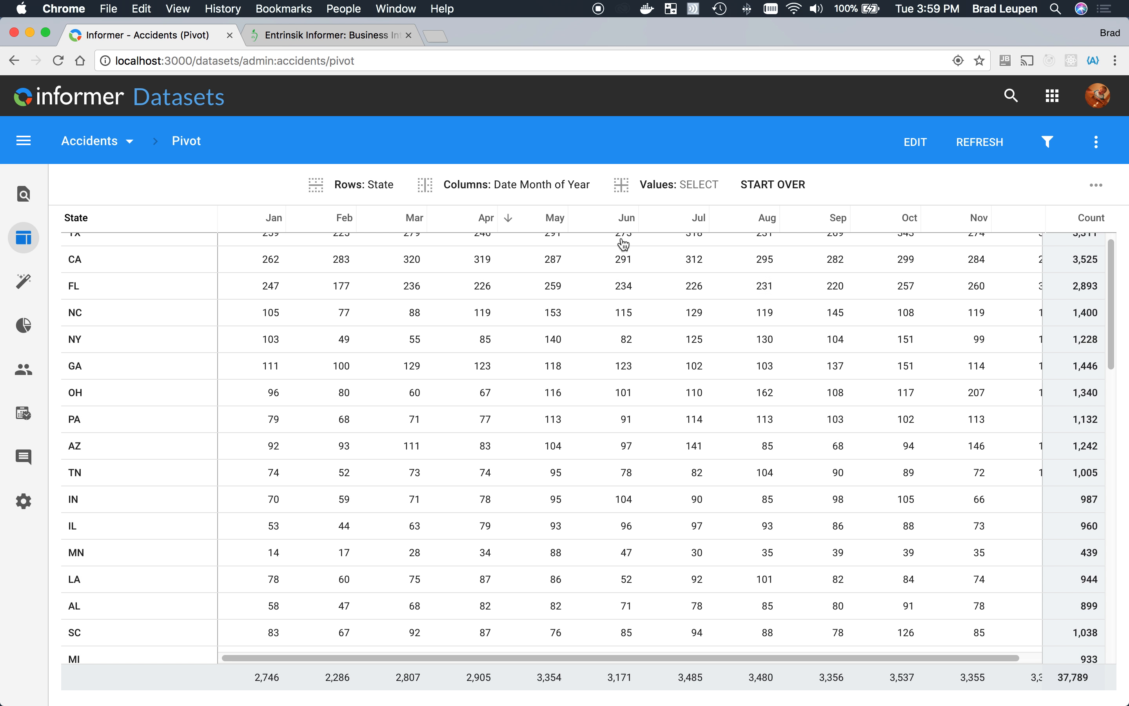
- View the accident records behind the AZ count for May, and close the record list
click(559, 449)
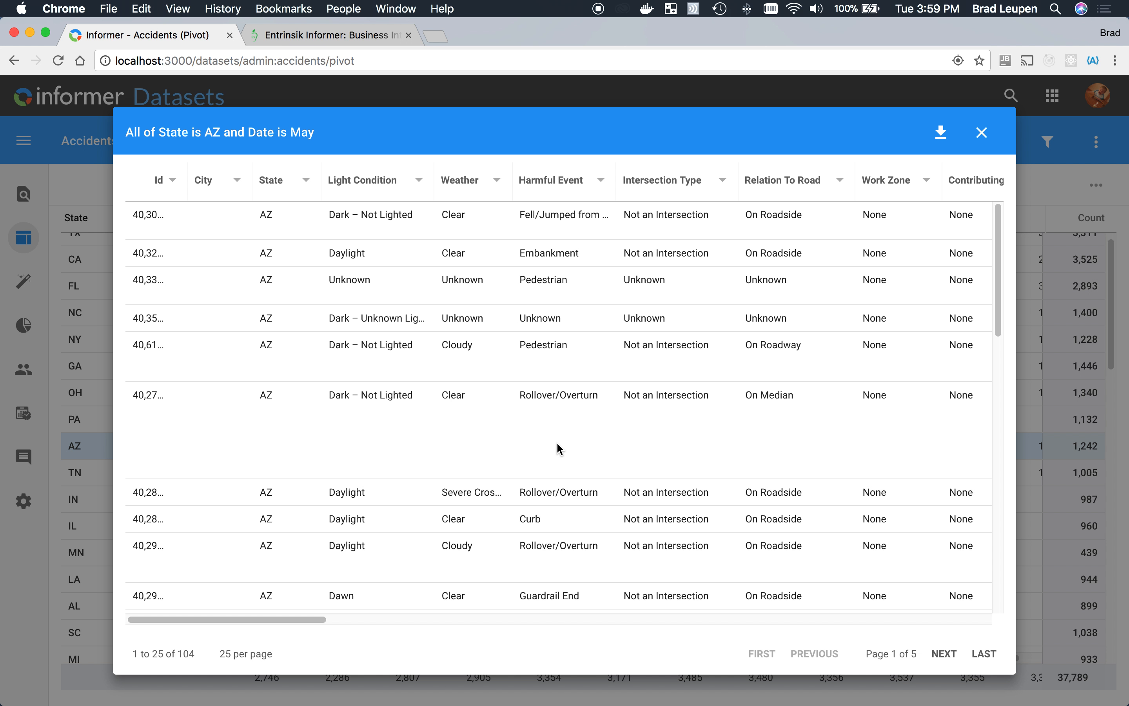
click(981, 136)
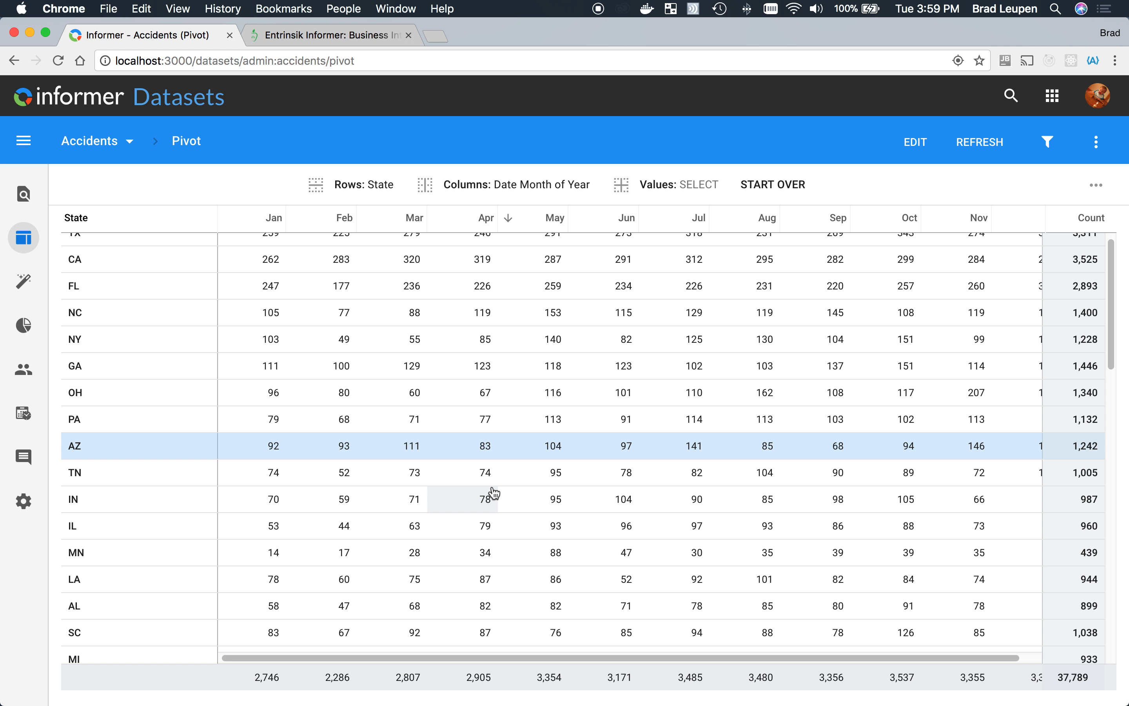
- Open Discover for the Accidents dataset and generate visuals for the State field
click(27, 283)
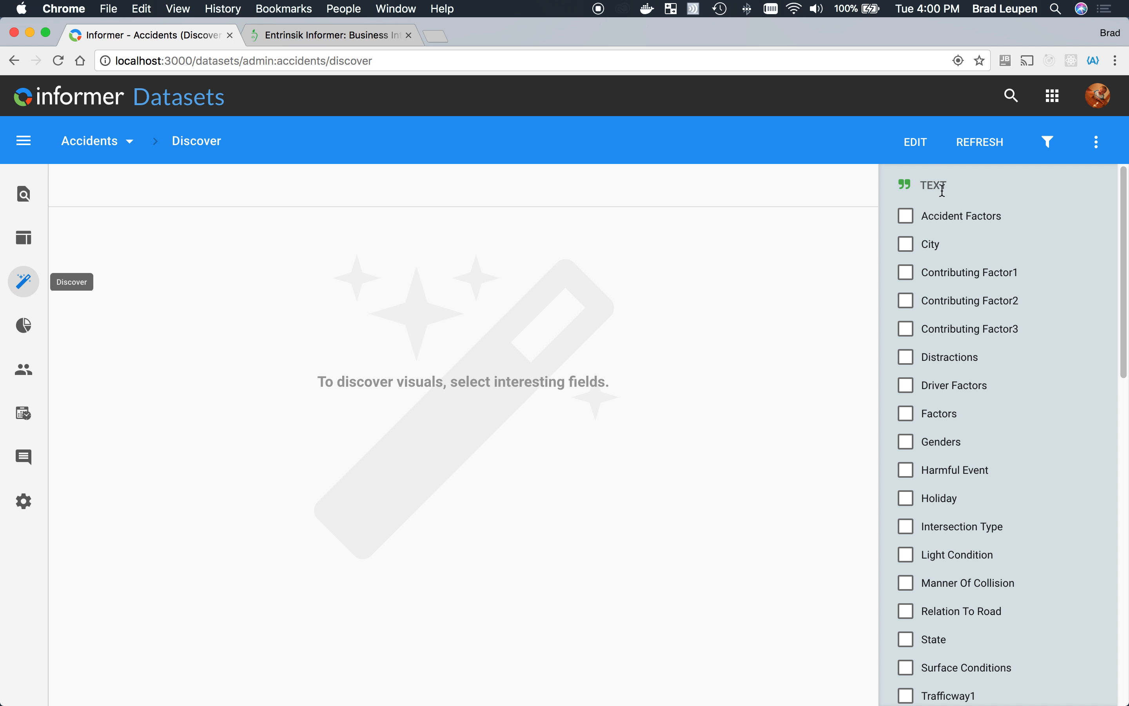
scroll(942, 418, down, 5)
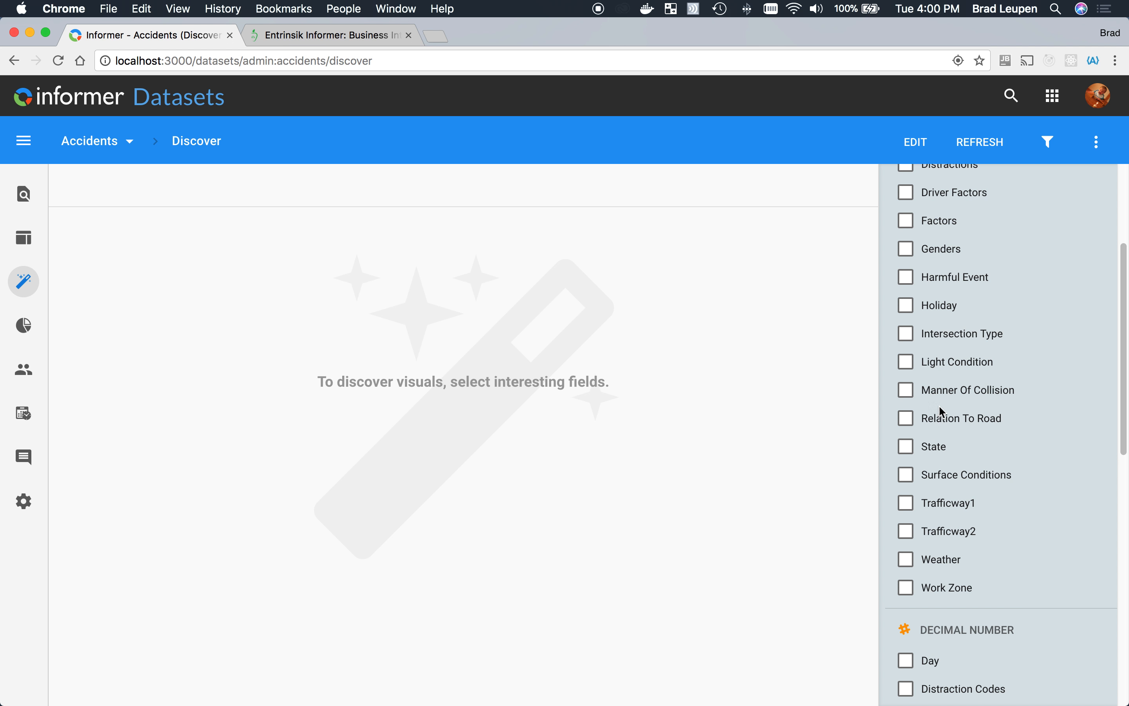
click(908, 452)
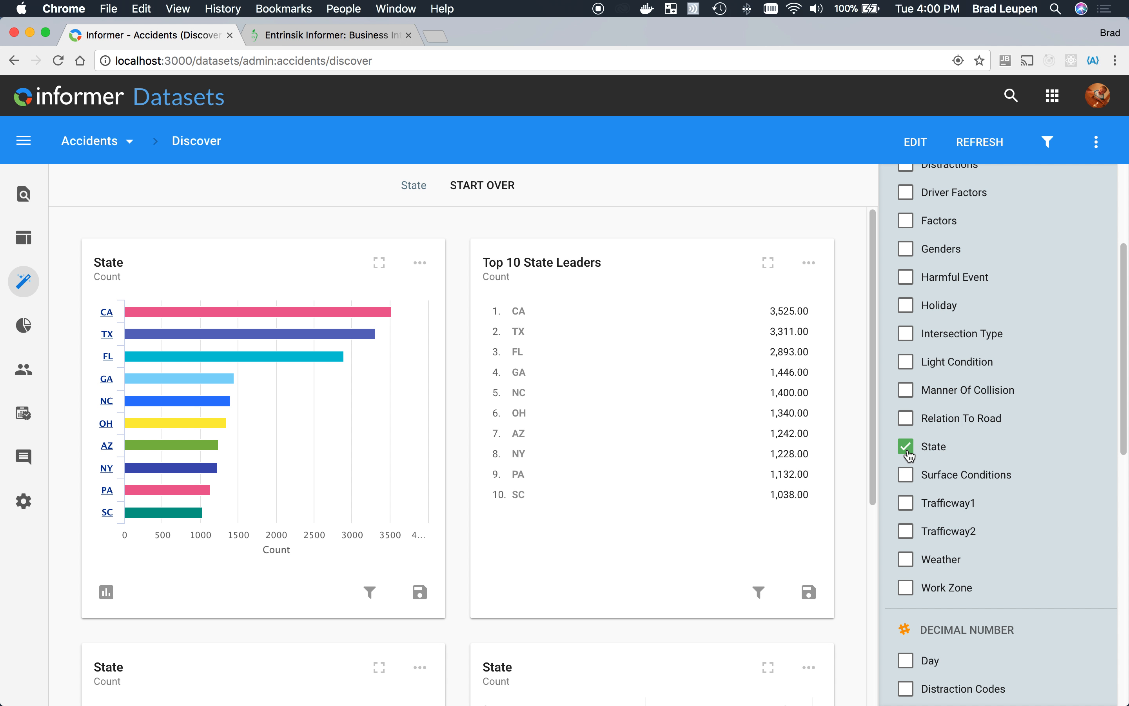
- Examine the suggested State visuals: bar chart, top 10 leaders, US map and count table
scroll(422, 522, down, 5)
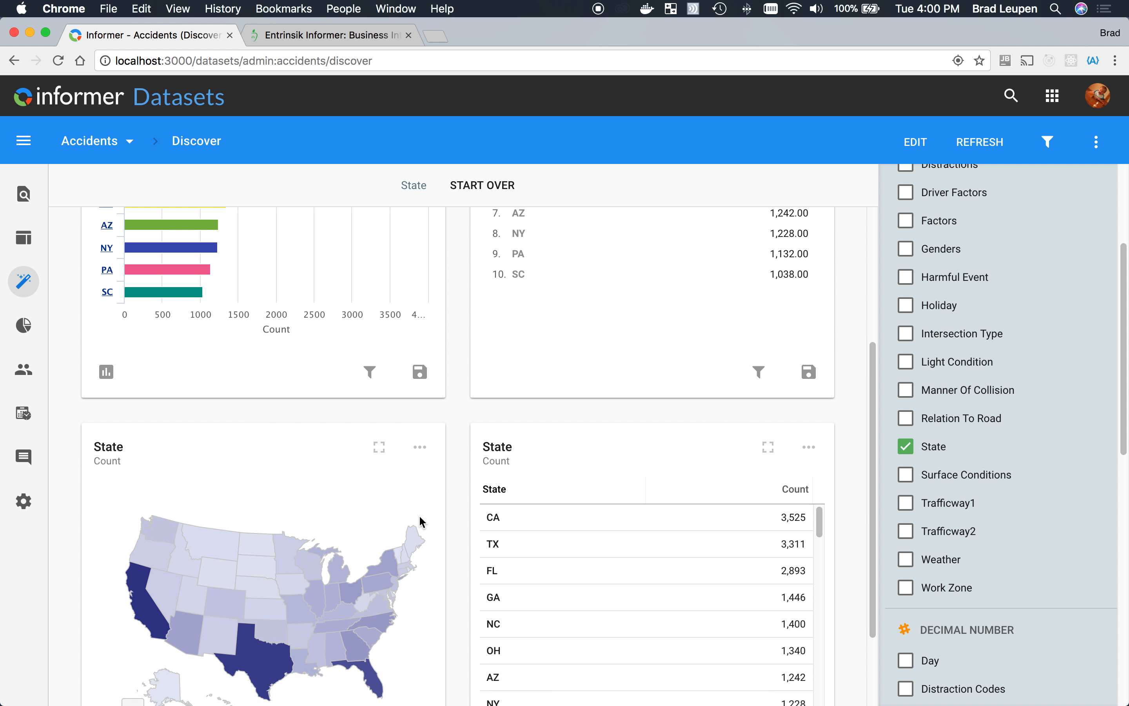
scroll(422, 522, down, 2)
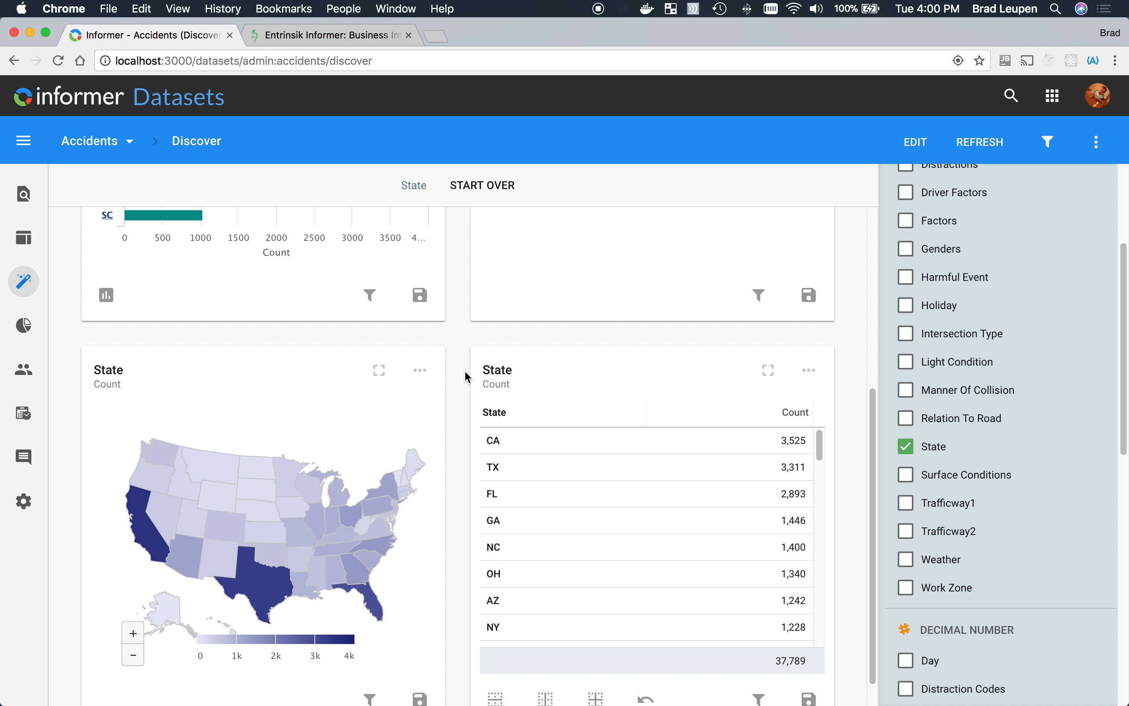
scroll(460, 360, up, 6)
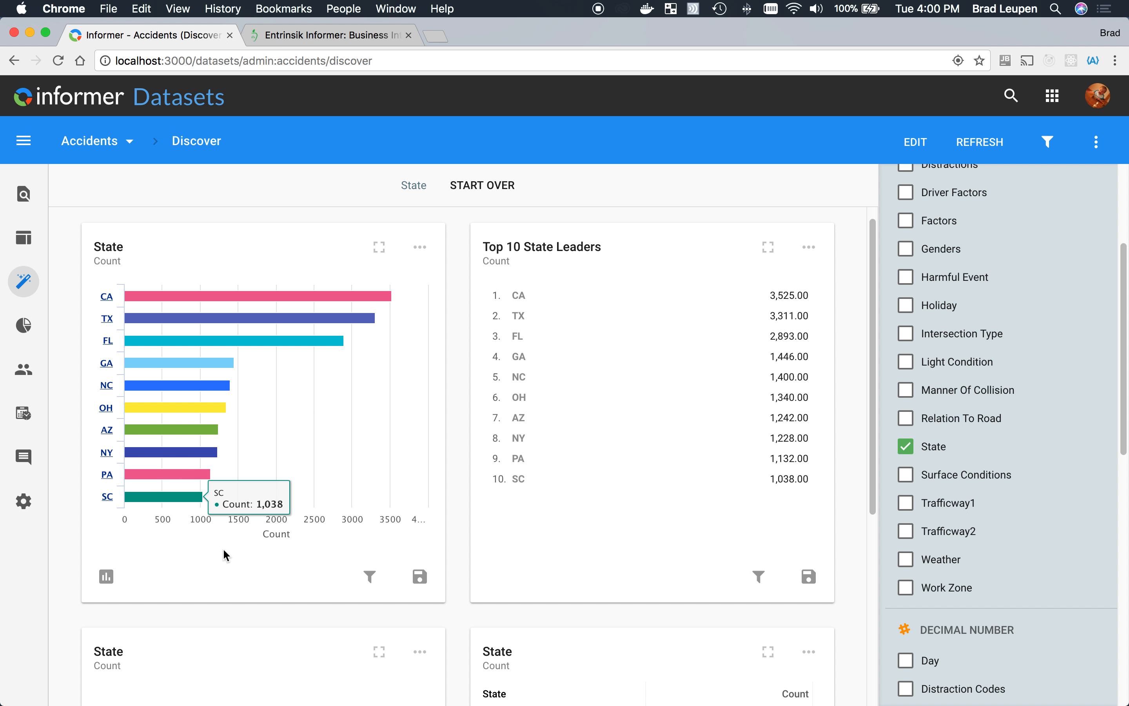
scroll(219, 546, down, 5)
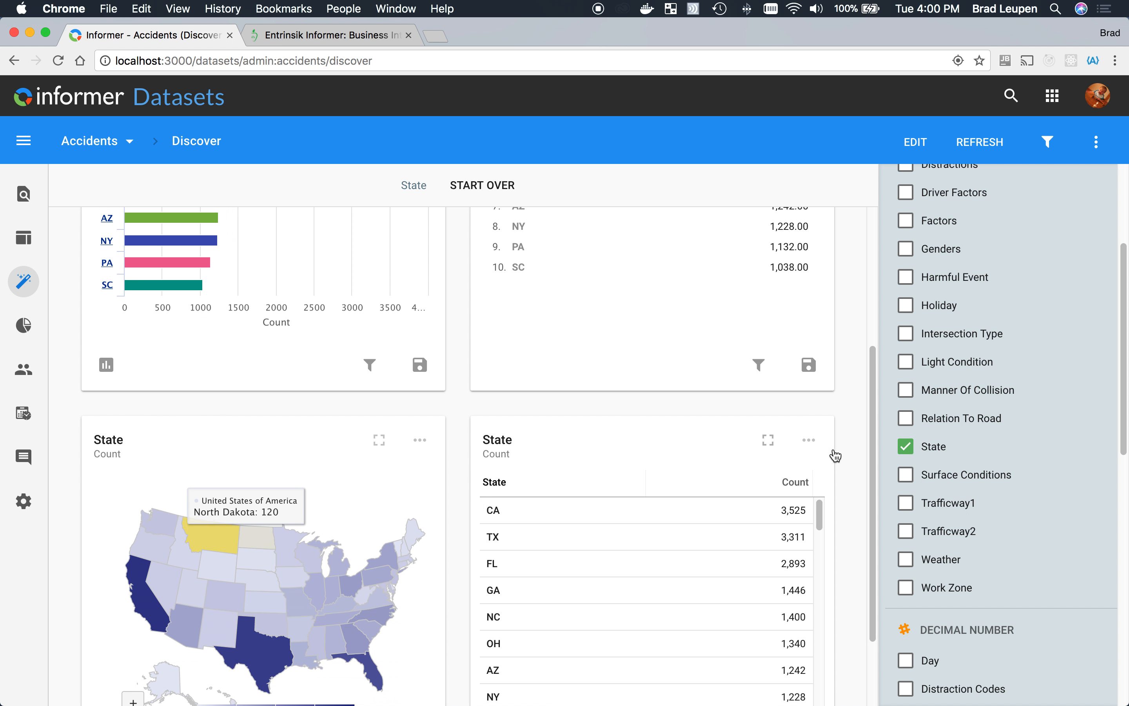
scroll(502, 652, down, 3)
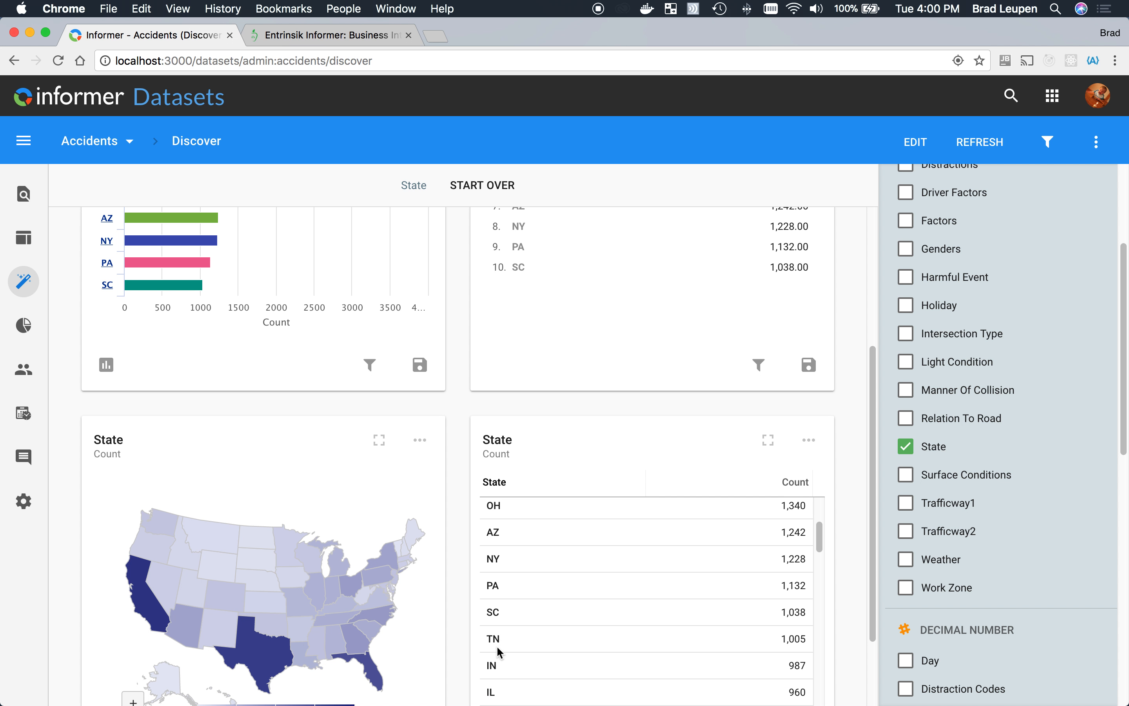
scroll(454, 598, down, 2)
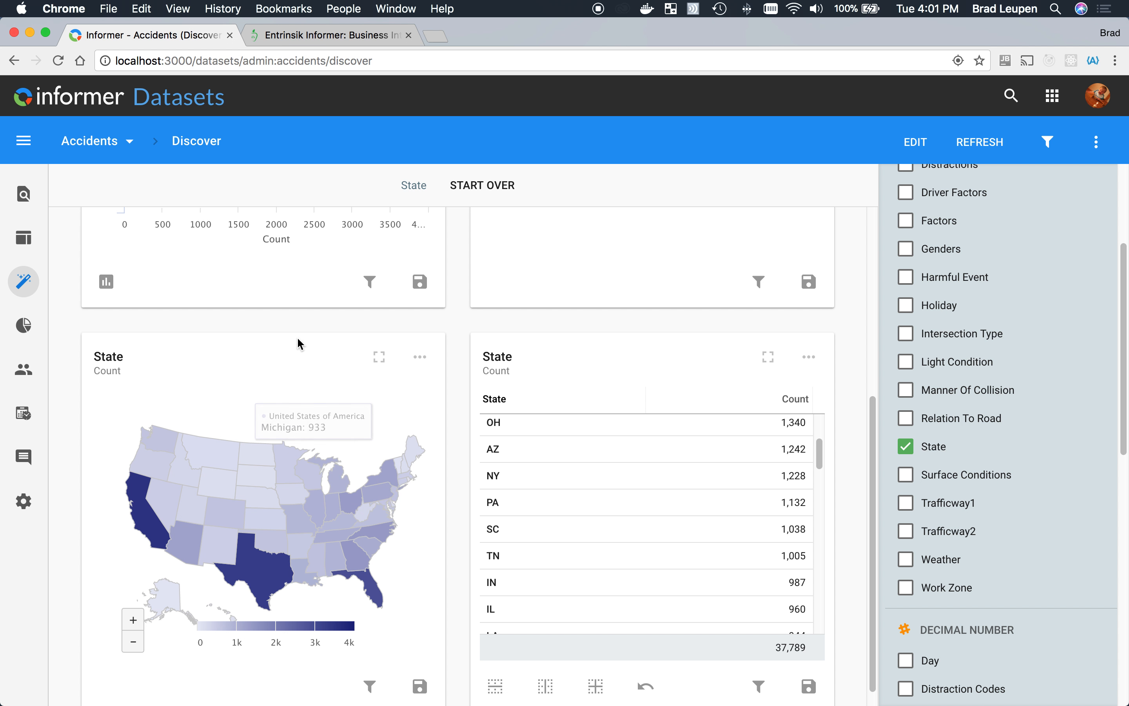
scroll(286, 322, up, 5)
scroll(290, 330, up, 1)
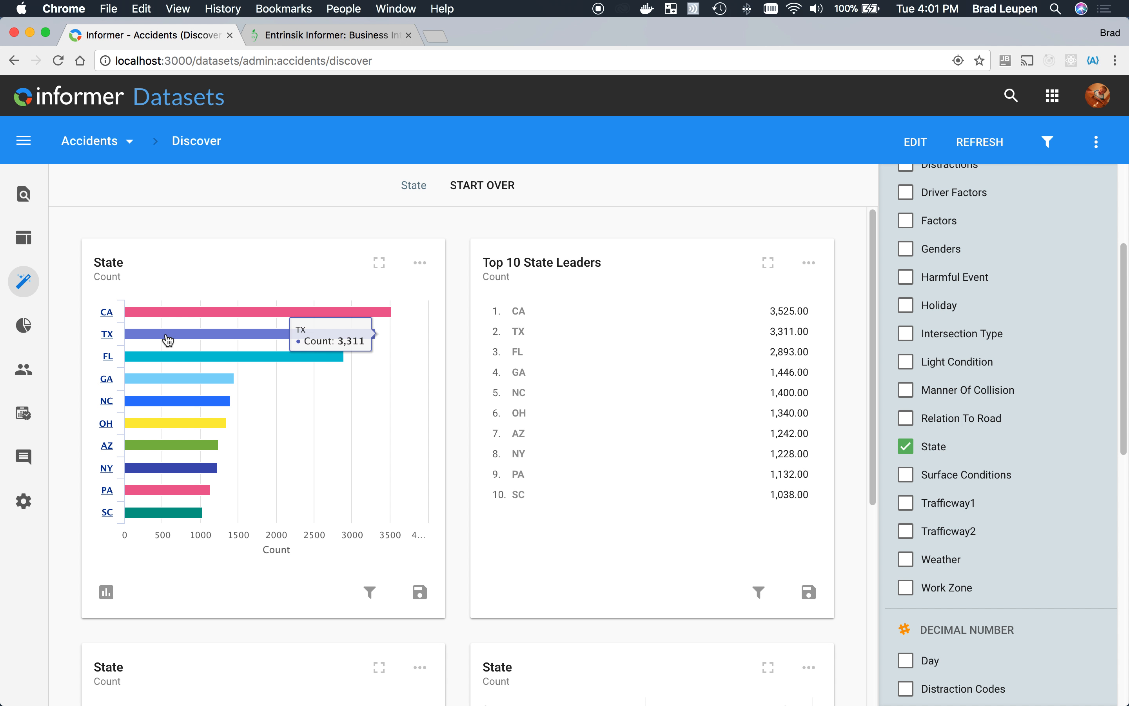
- Drill down into the TX bar of the State chart by City
click(189, 340)
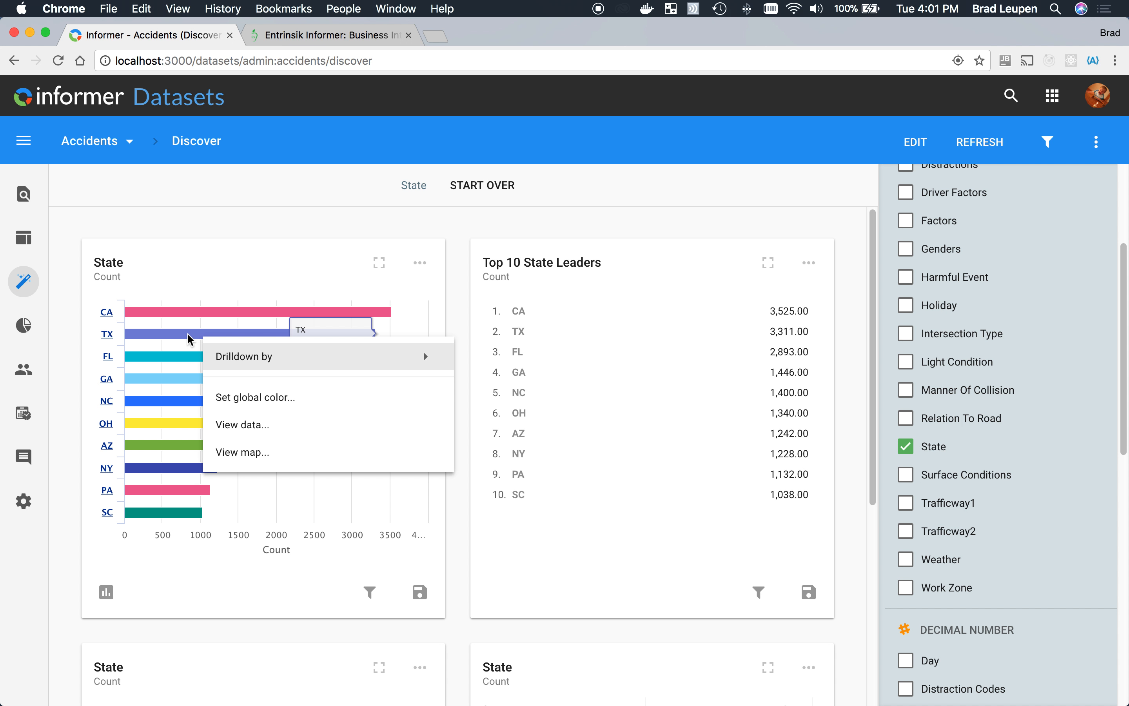
mouse_move(310, 368)
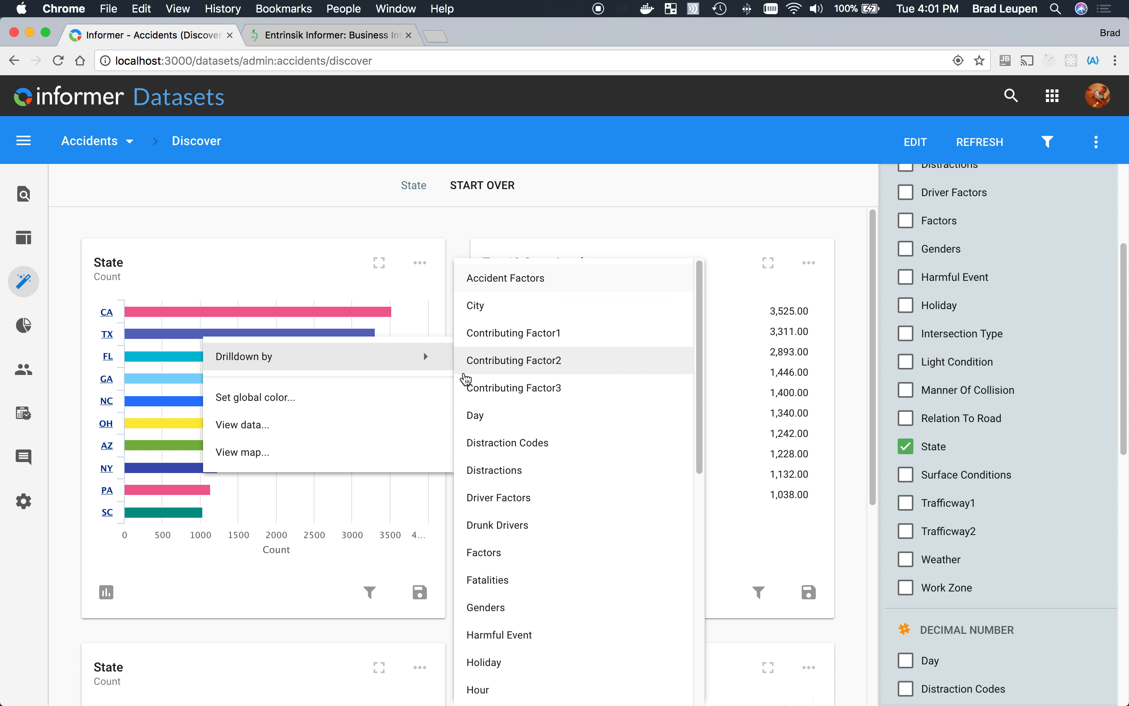
click(486, 309)
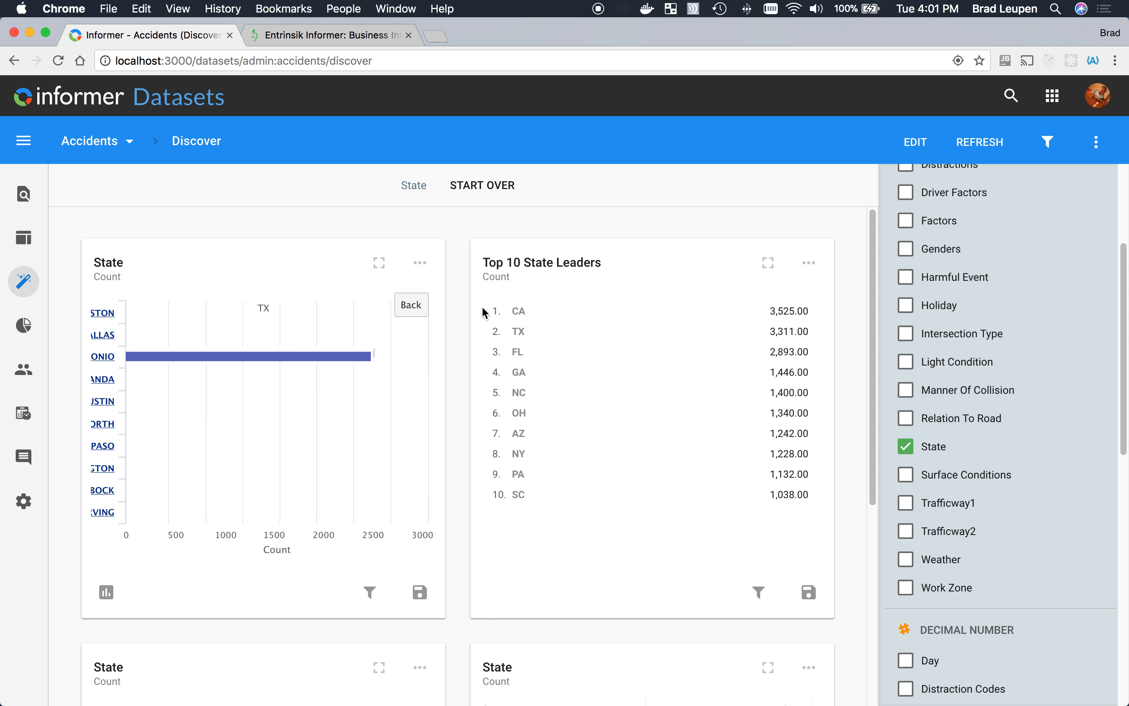
- Drill down into the Dallas bar of the TX chart by Genders
mouse_move(254, 355)
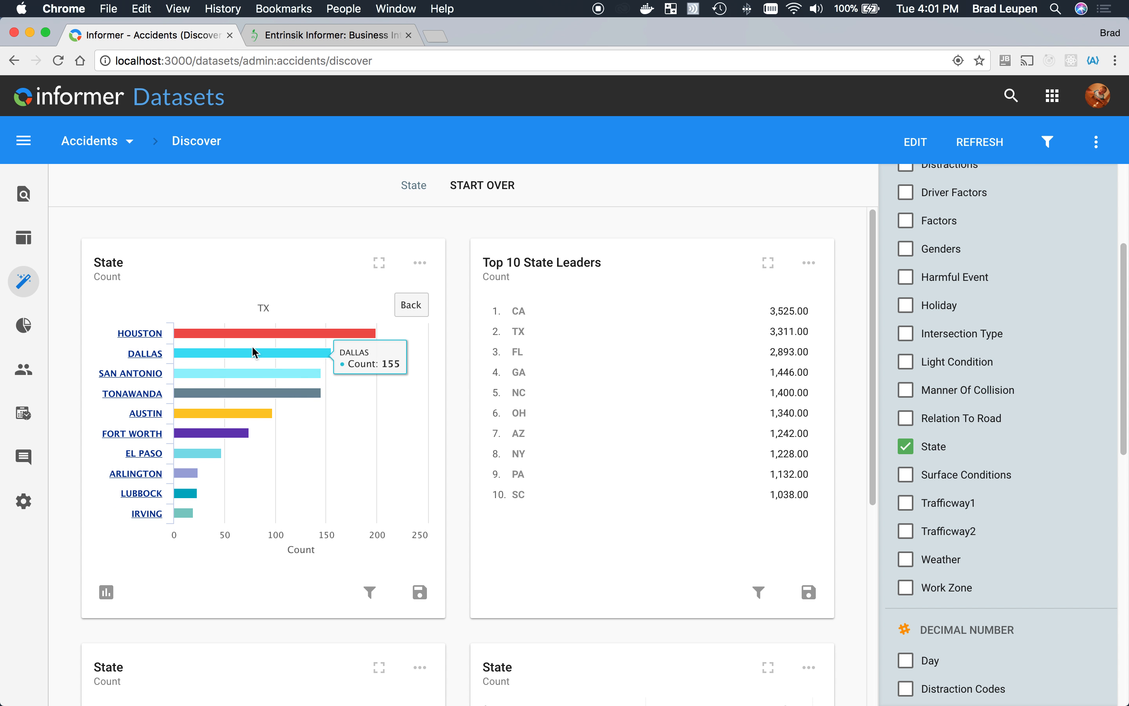
right_click(216, 358)
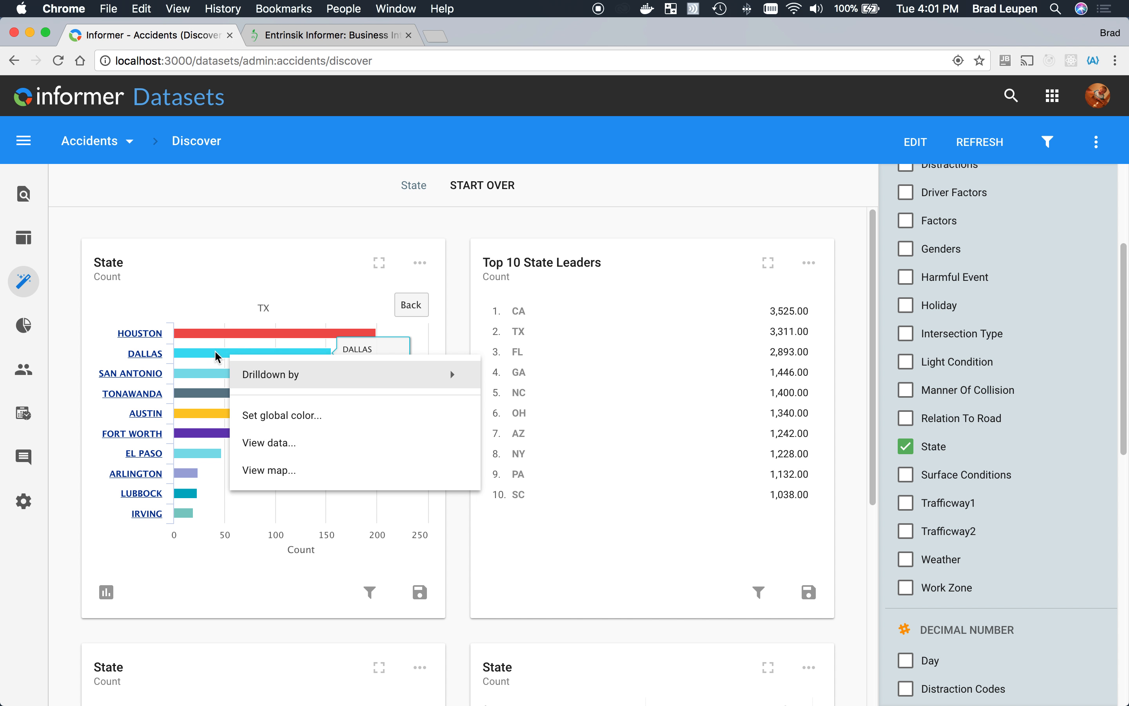
mouse_move(338, 380)
click(556, 606)
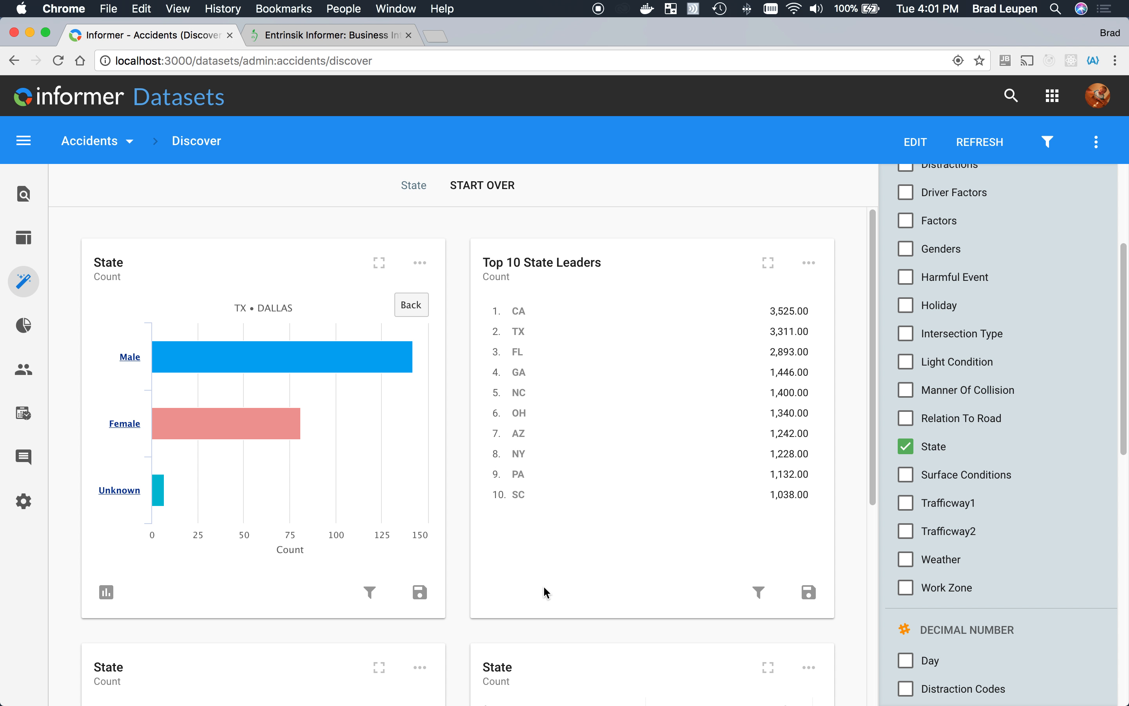
- View the accident records behind the Male bar for Dallas, and return the chart to the state level
click(212, 356)
right_click(212, 356)
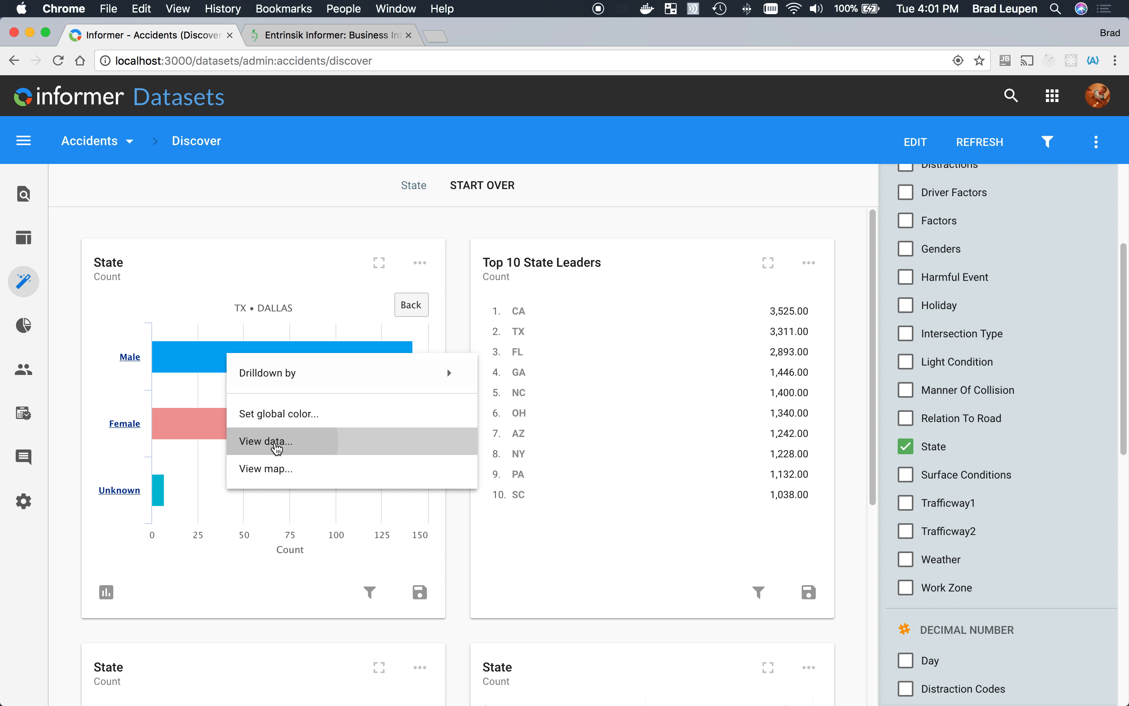
click(280, 443)
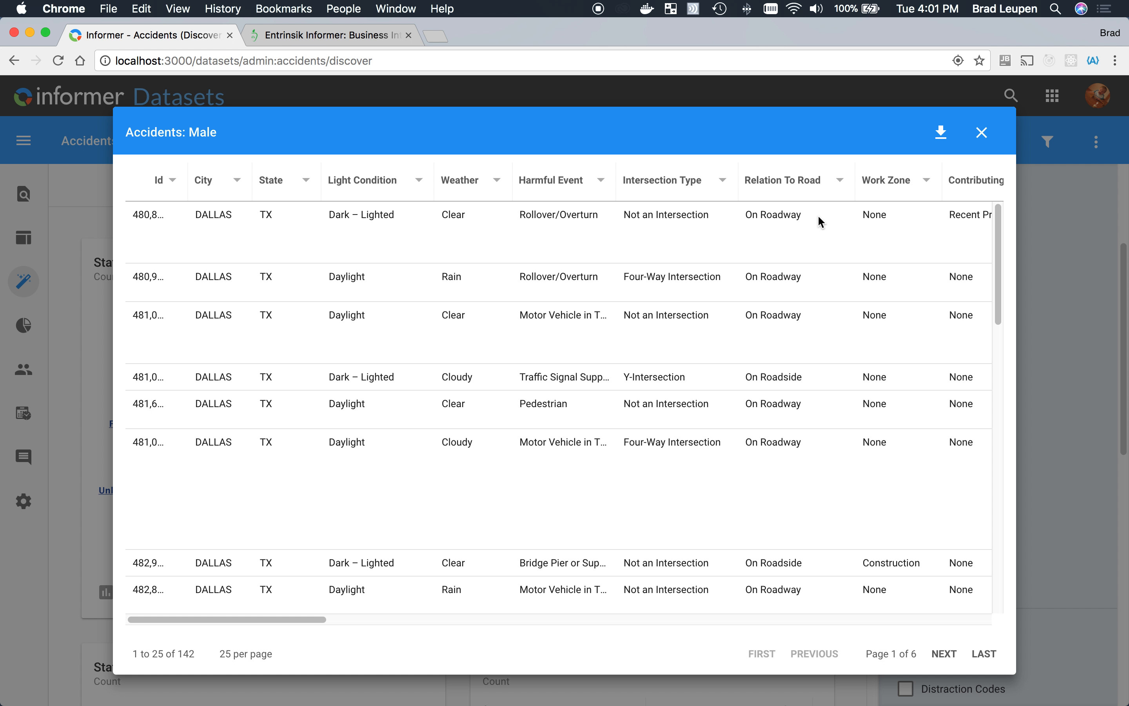
click(980, 132)
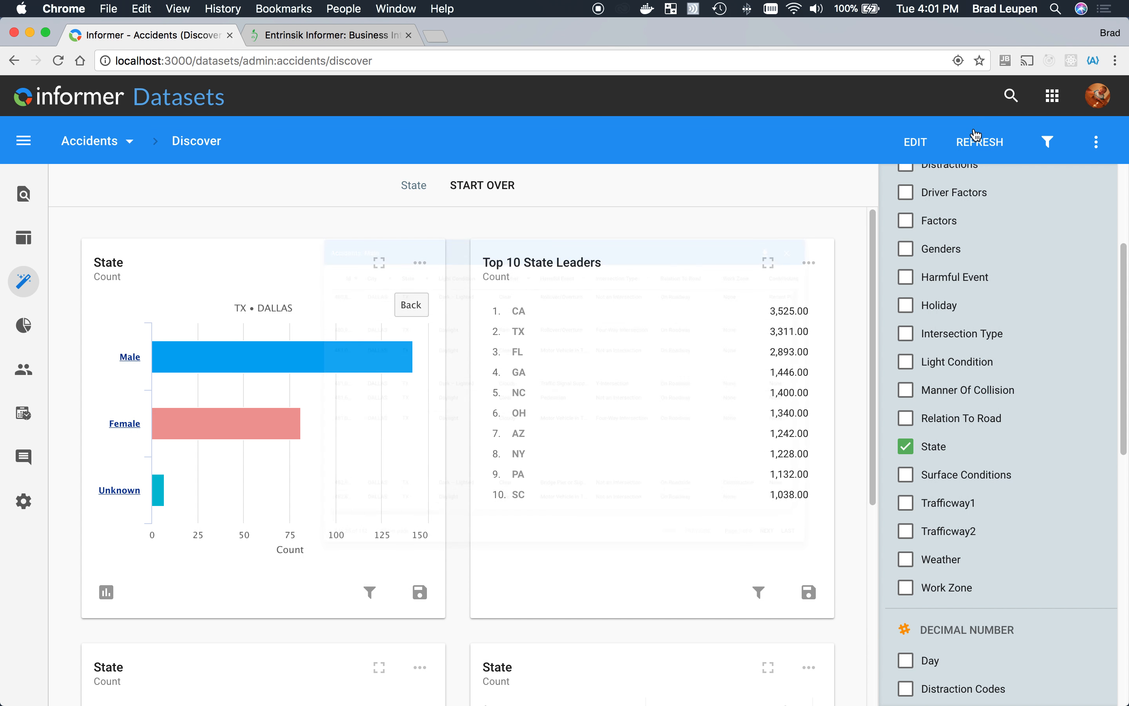
click(411, 305)
click(412, 308)
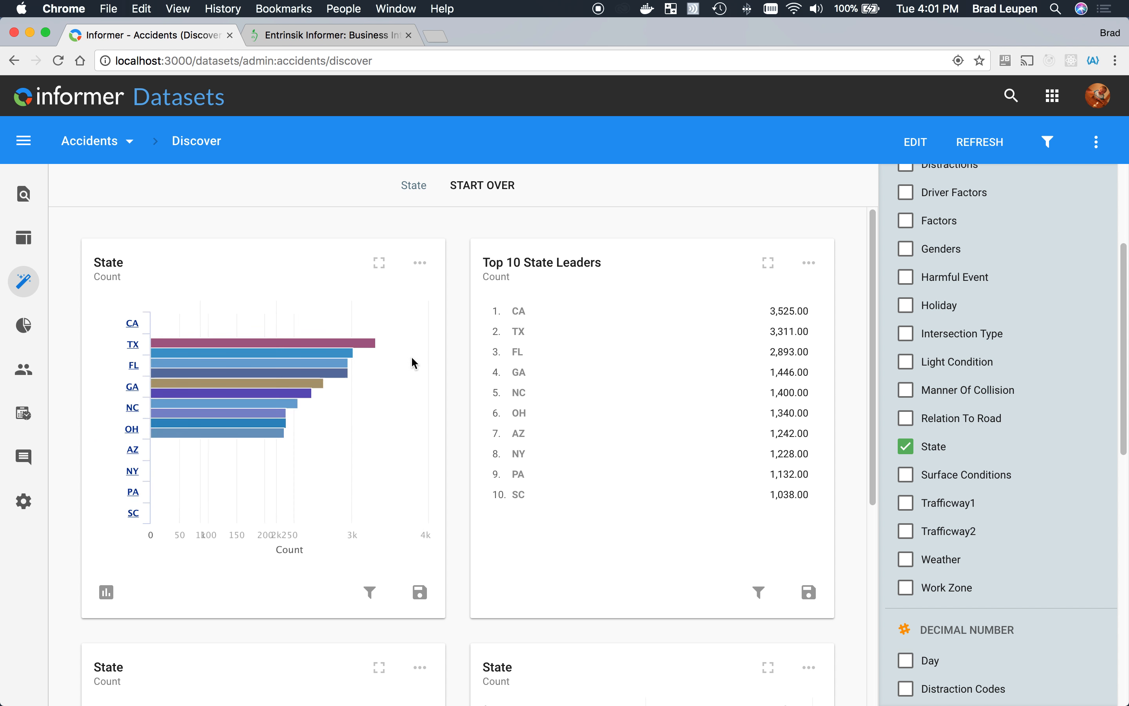
- Show the TX accidents on a map and zoom into the western Texas cluster
click(188, 335)
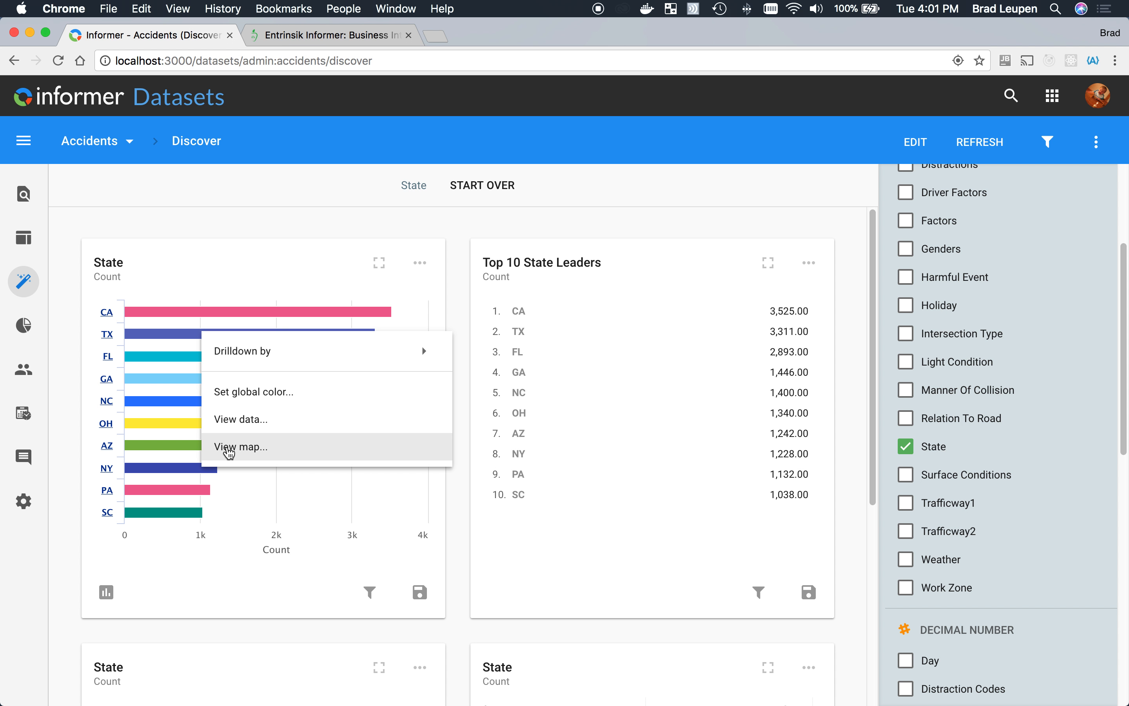
click(245, 451)
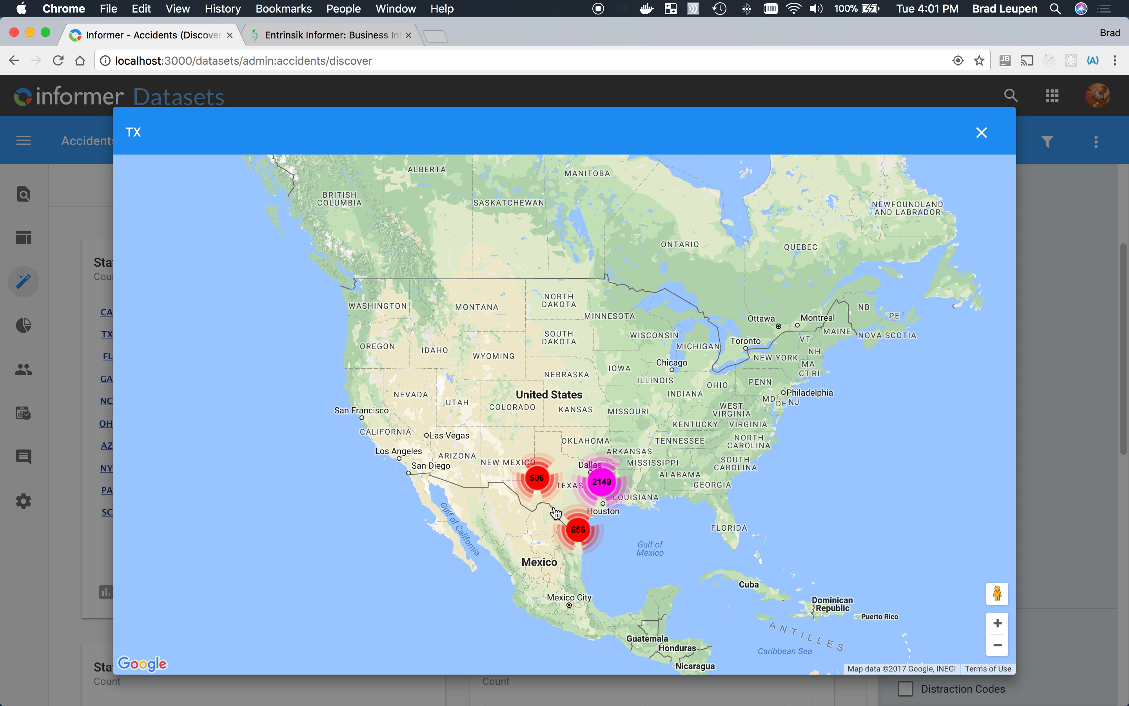
click(542, 481)
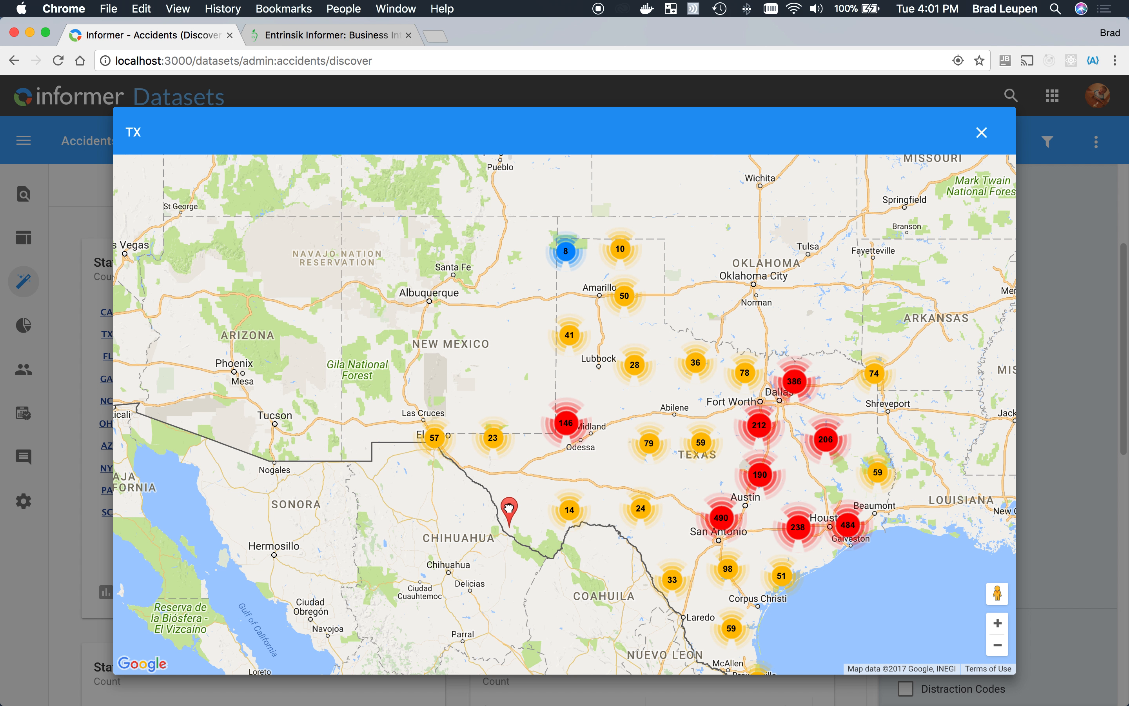
- Open the street-level view of the single accident near the Mexican border and turn it toward the accident marker
click(509, 509)
click(549, 554)
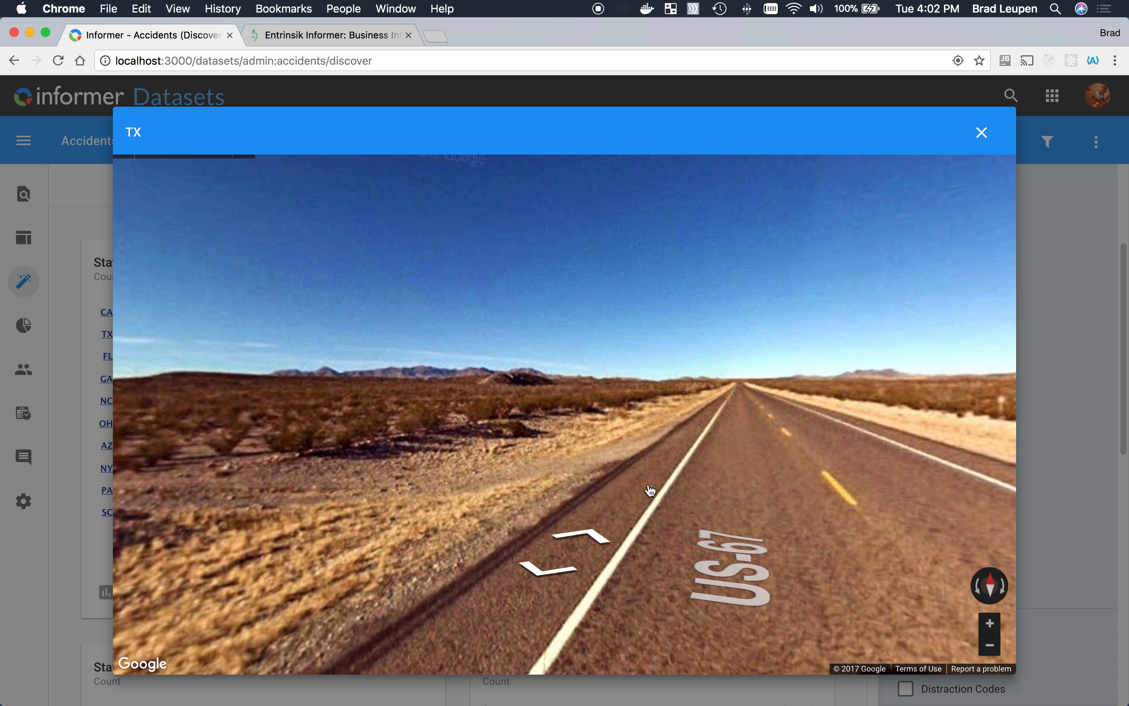
click(802, 467)
mouse_move(635, 424)
mouse_down()
mouse_move(476, 403)
mouse_move(275, 421)
mouse_up()
drag(886, 539, 575, 506)
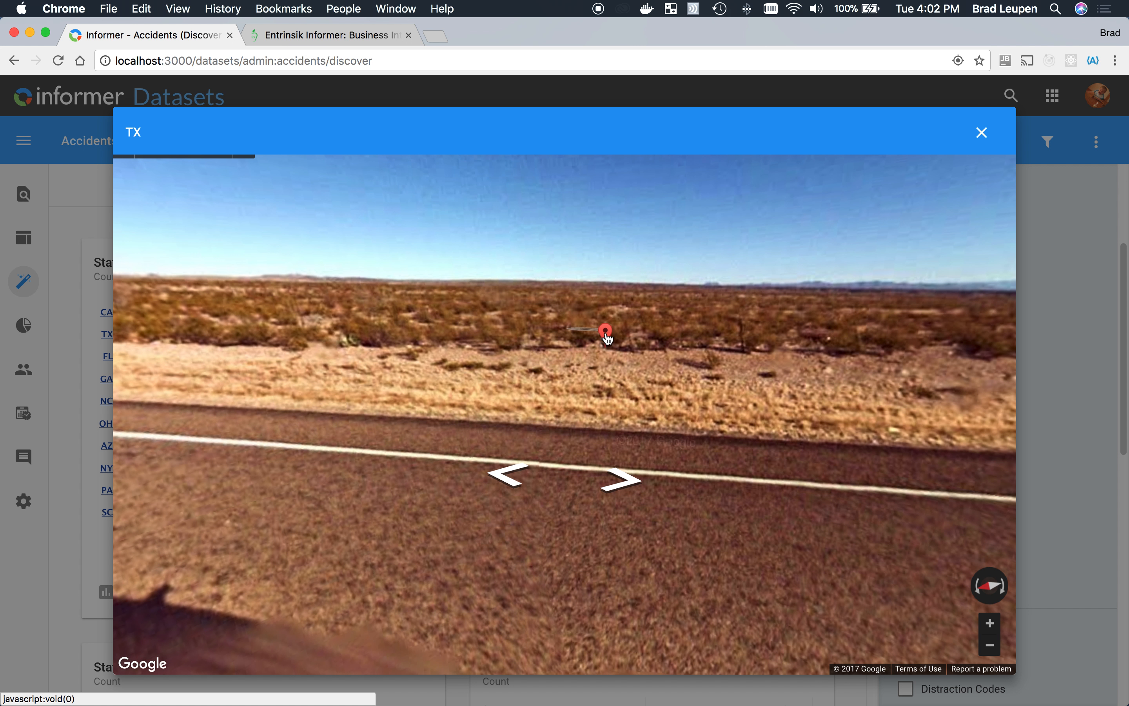
- View the field details of the marked accident, and close them to return to the Discover visuals
click(605, 335)
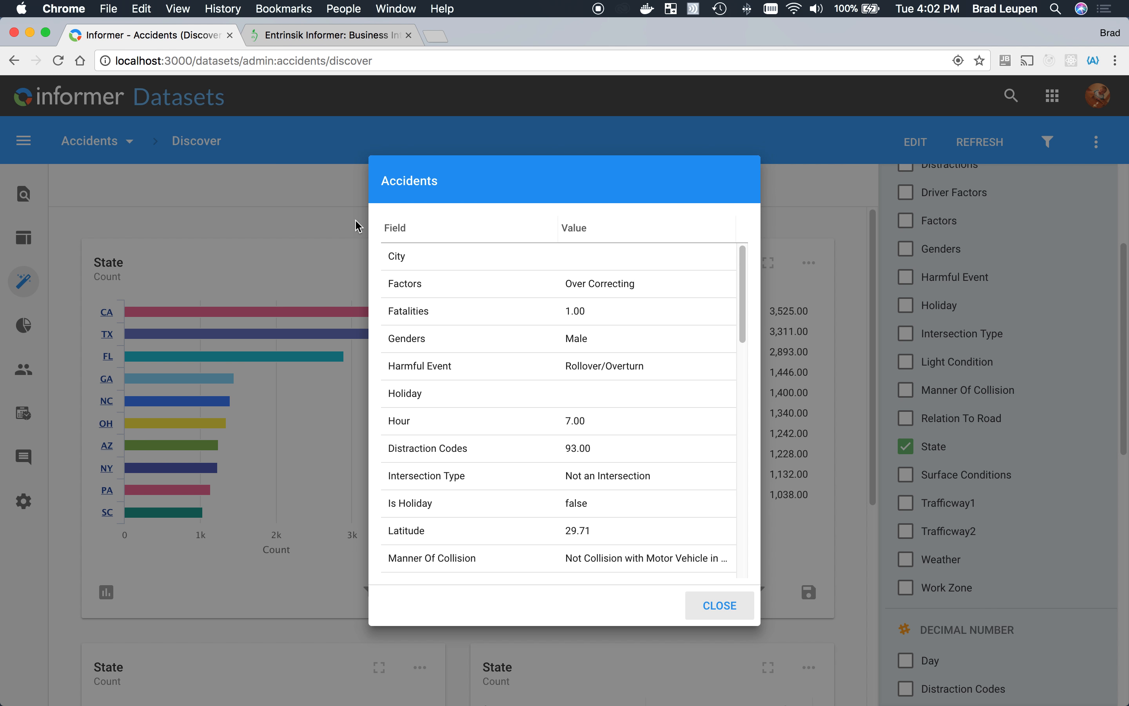
click(332, 220)
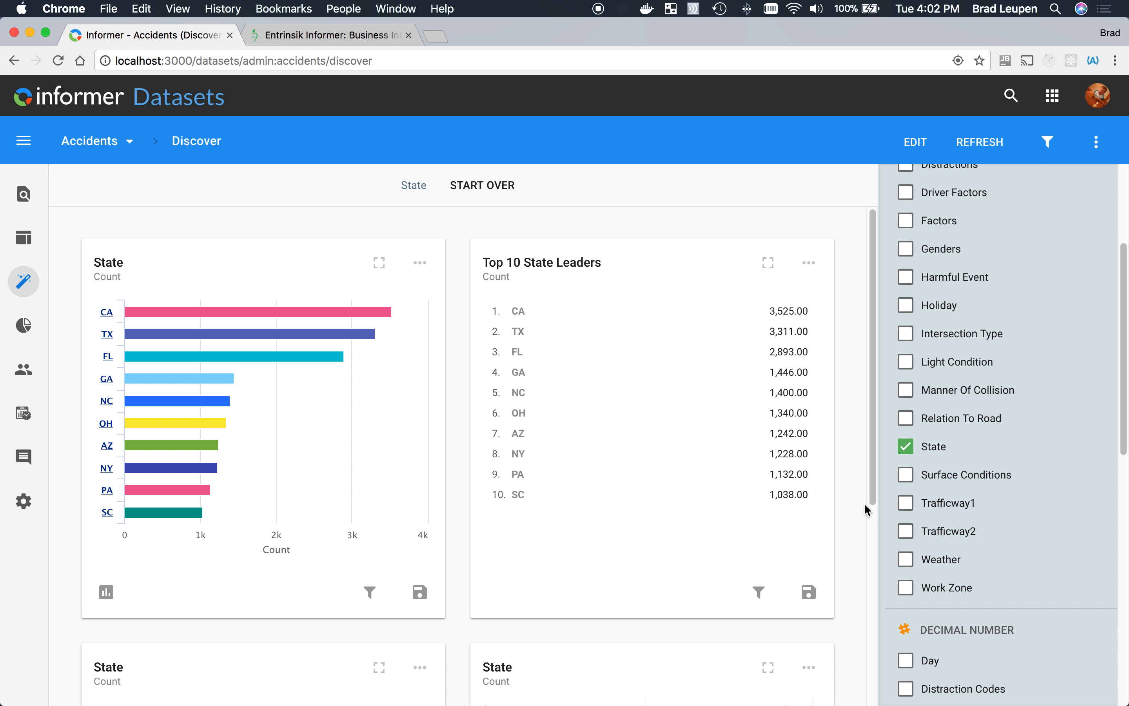
- Add the Date field to the State selection in Discover
scroll(960, 556, down, 2)
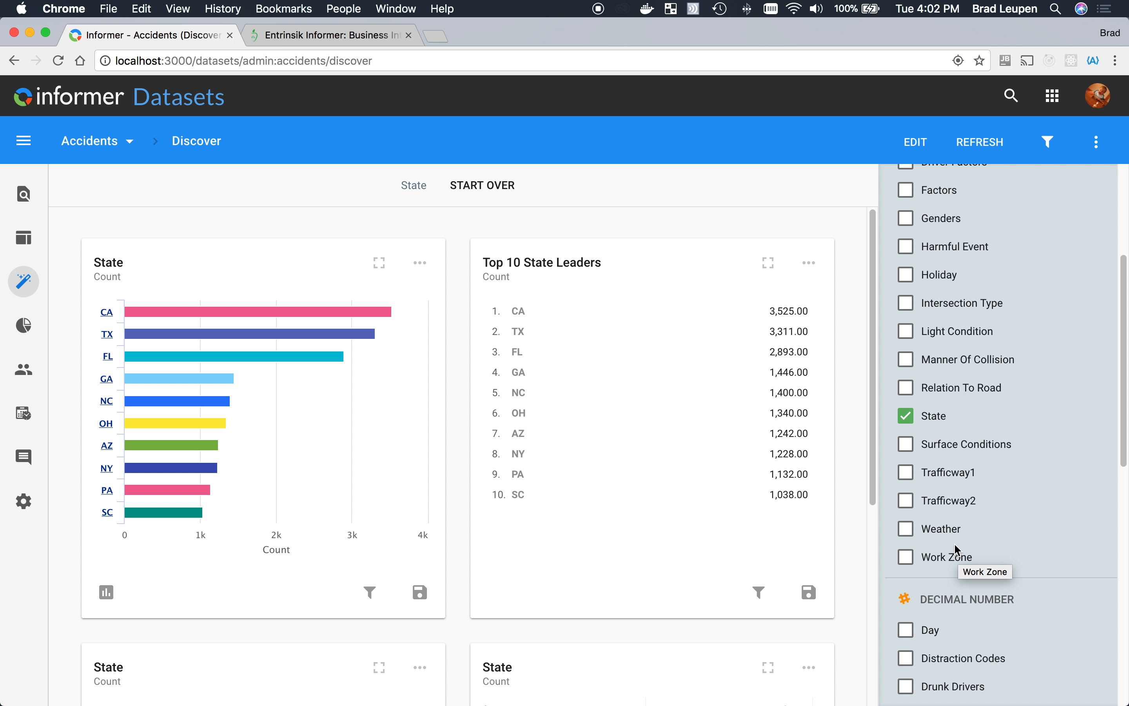
scroll(948, 506, down, 10)
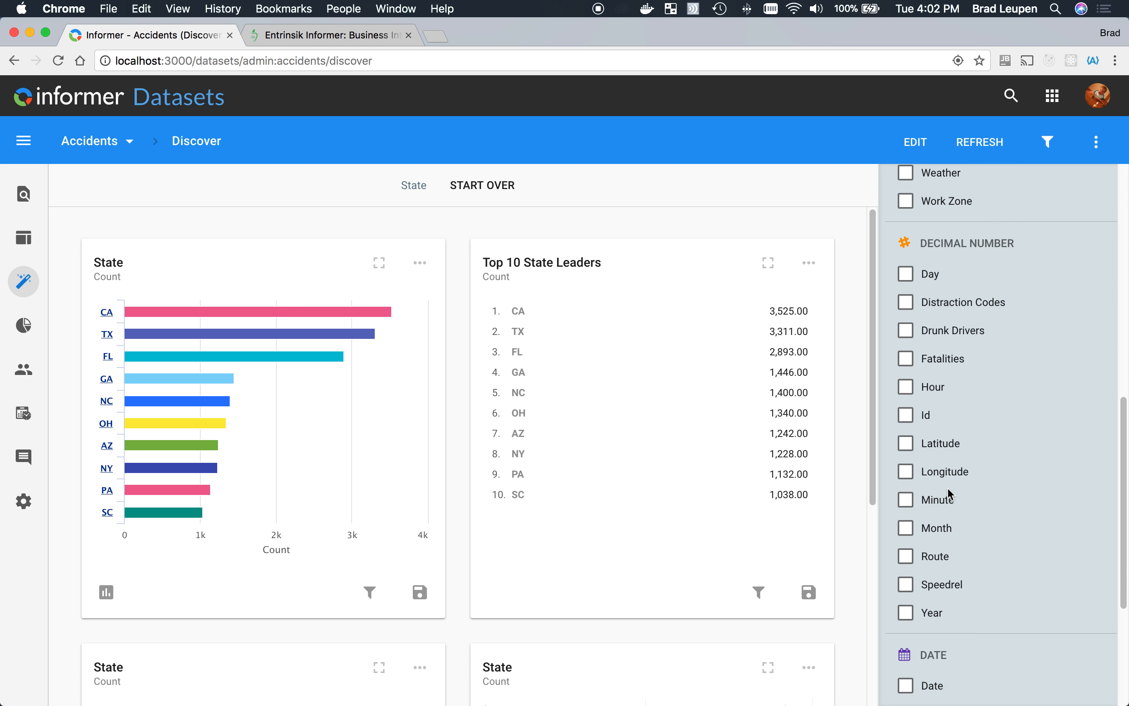
scroll(950, 494, down, 6)
click(906, 453)
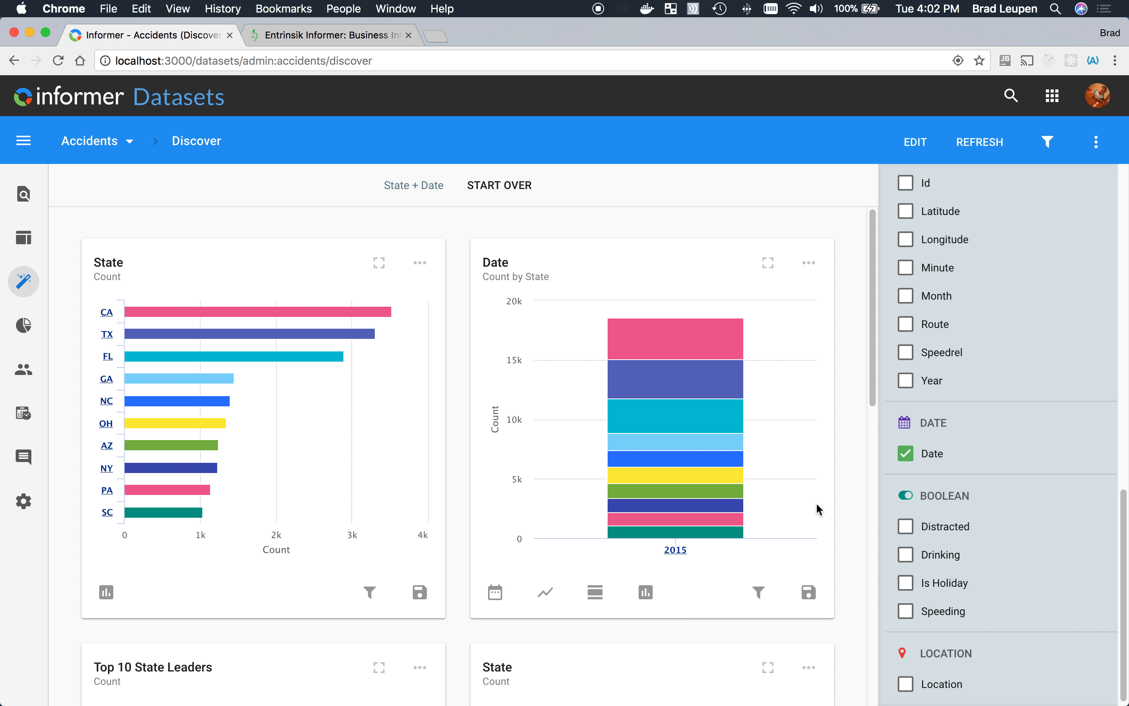
- Group the Date chart by month, and drill the TX July 2015 segment down by day and back out
click(496, 592)
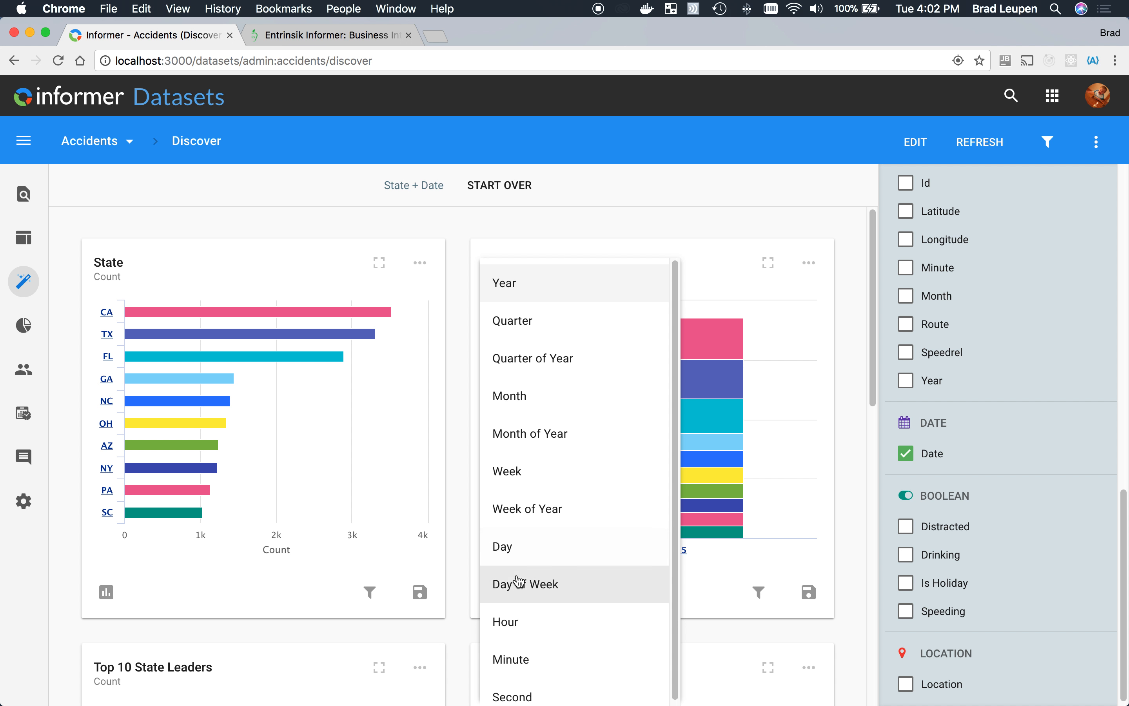
click(513, 400)
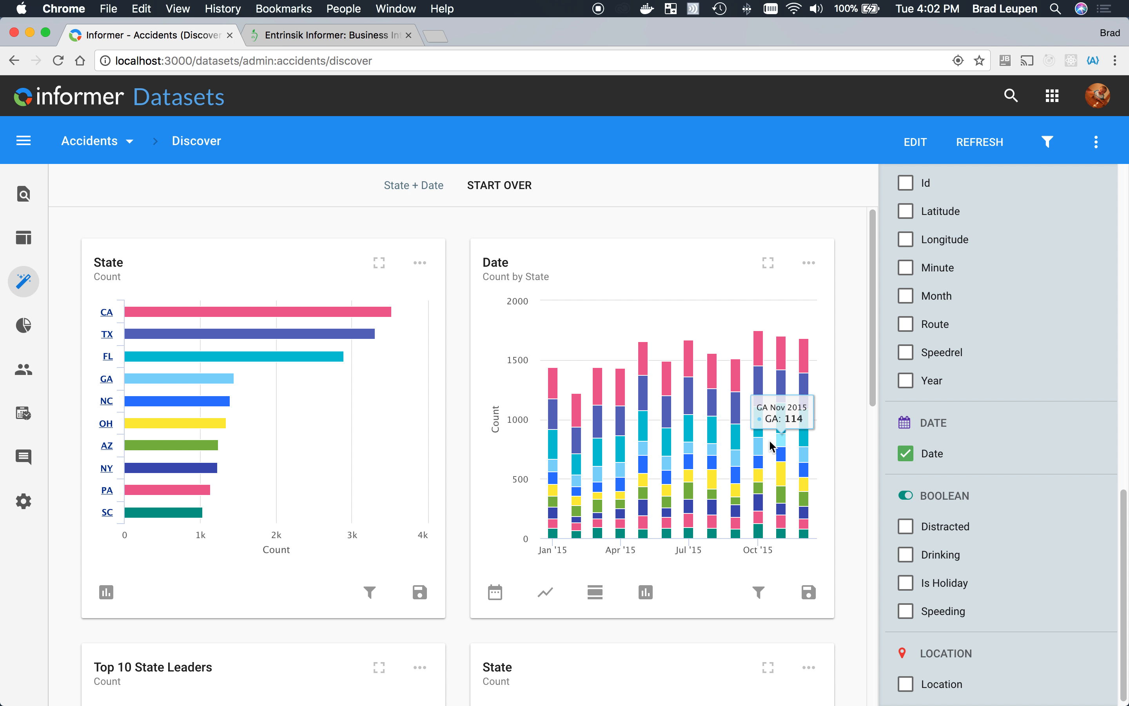
click(690, 403)
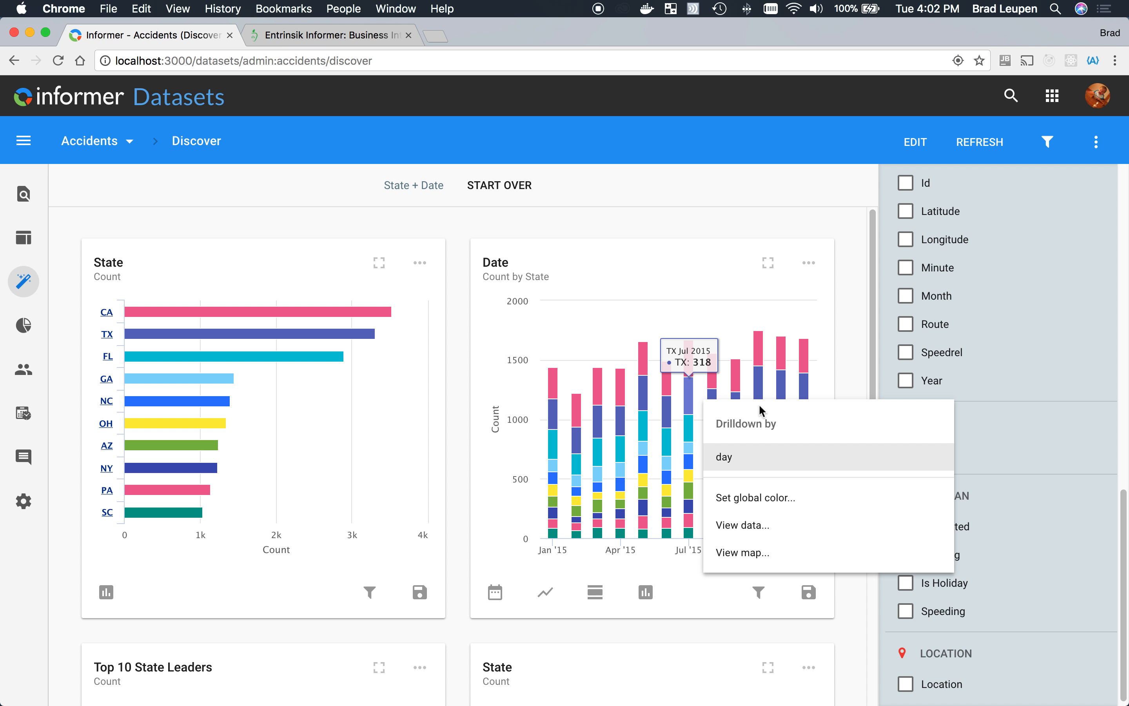
click(729, 459)
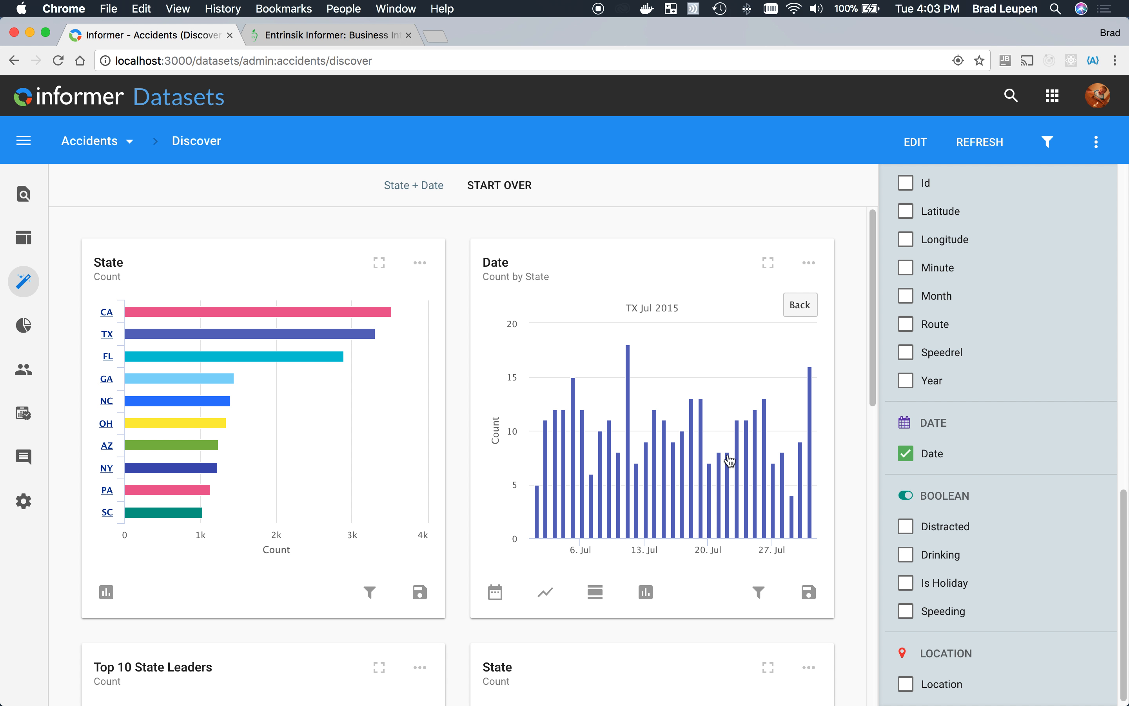
click(797, 304)
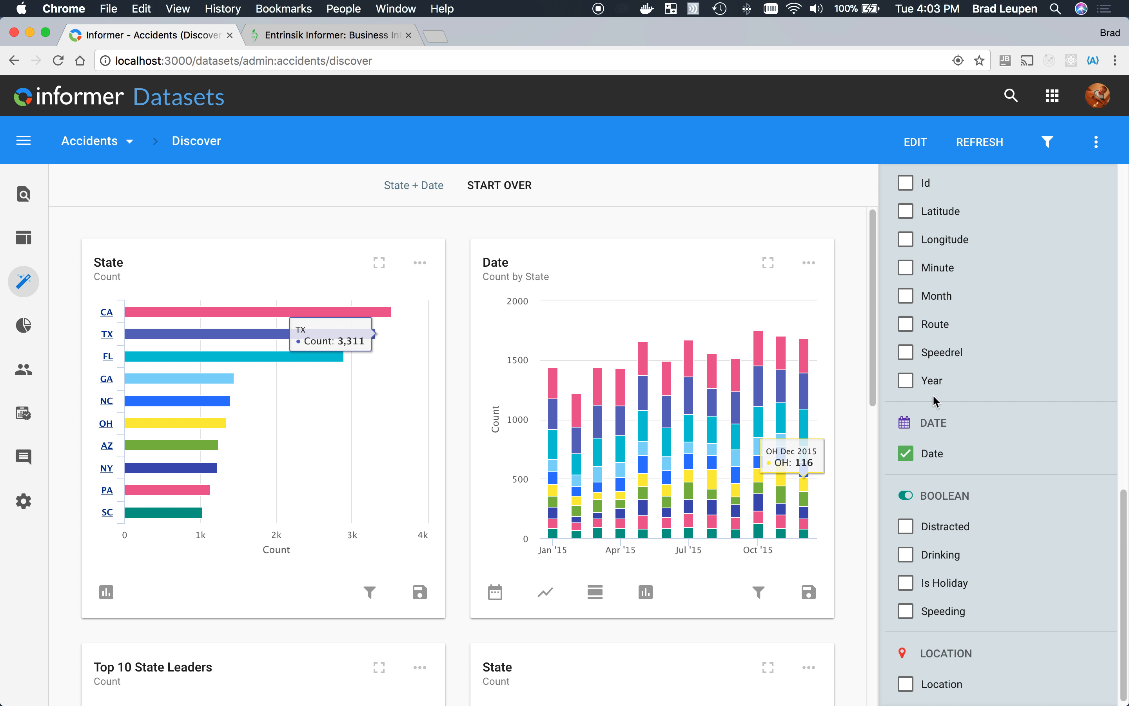
- Start Discover over with only the Location field selected, and enlarge the resulting Location map
click(497, 185)
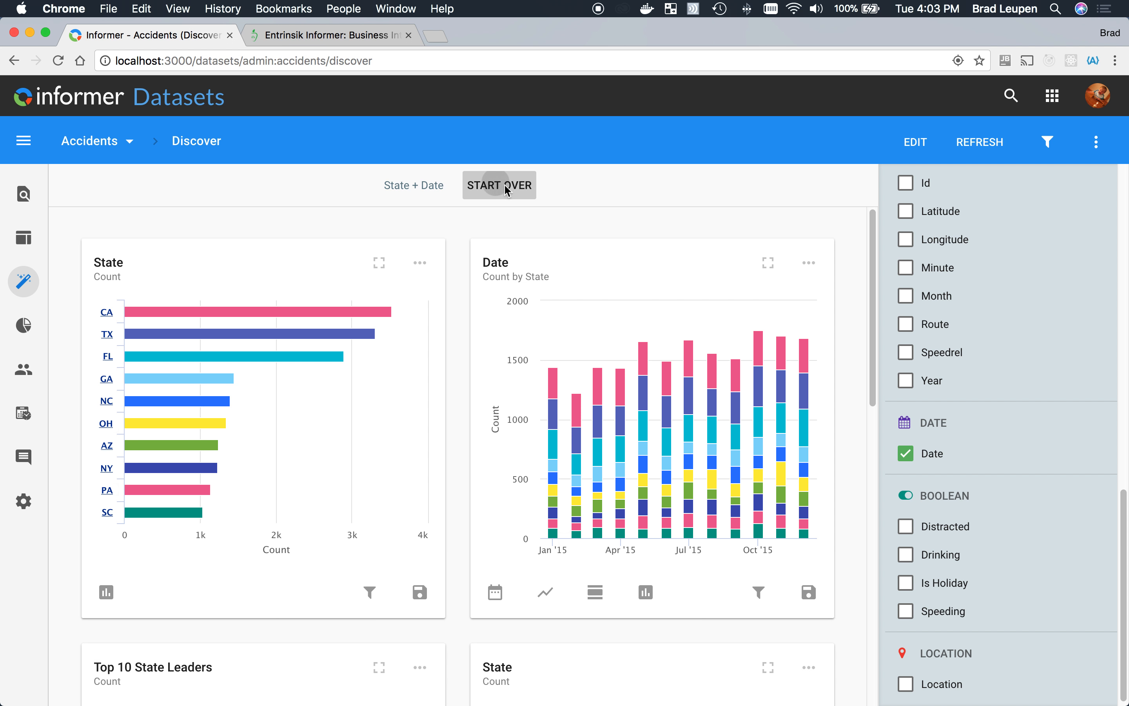
scroll(962, 480, down, 1)
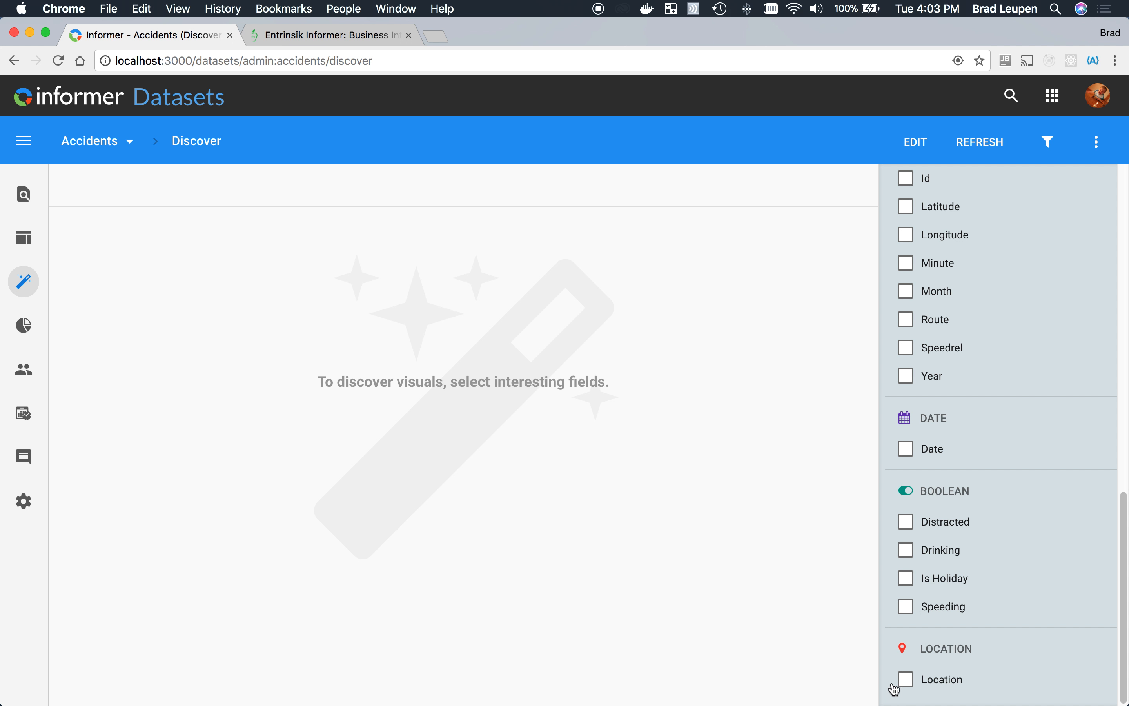
click(907, 681)
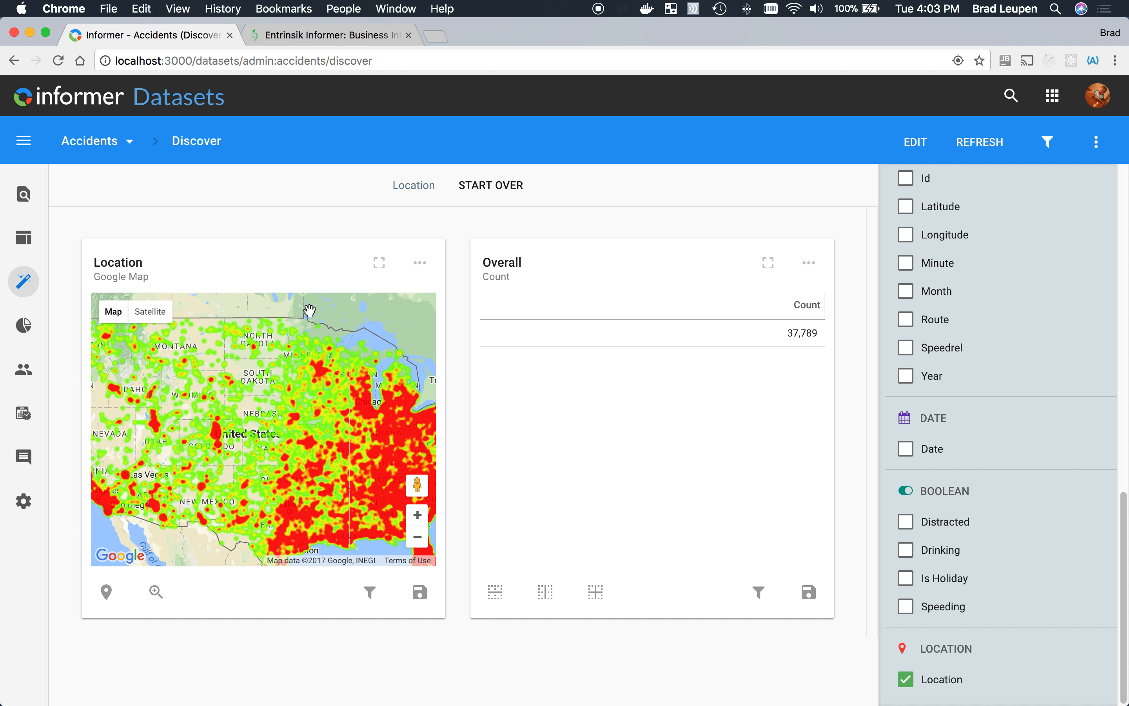
click(379, 263)
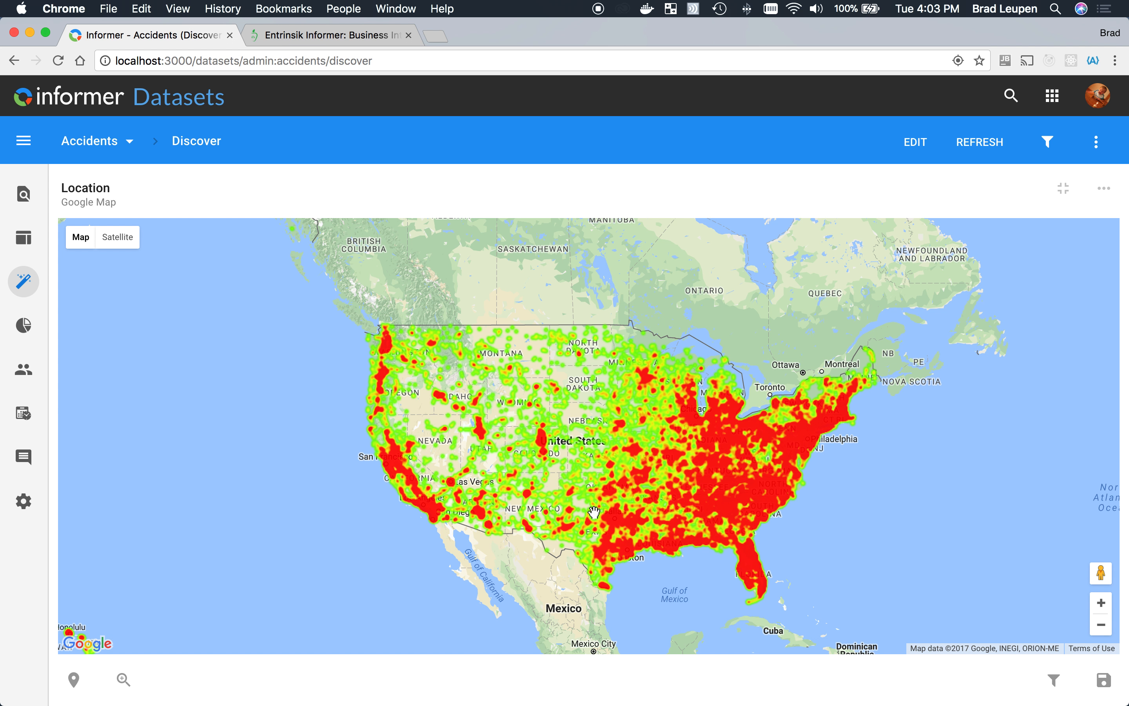
- Add a filter on the distinct values of Trafficway1 to the Location map
click(1050, 142)
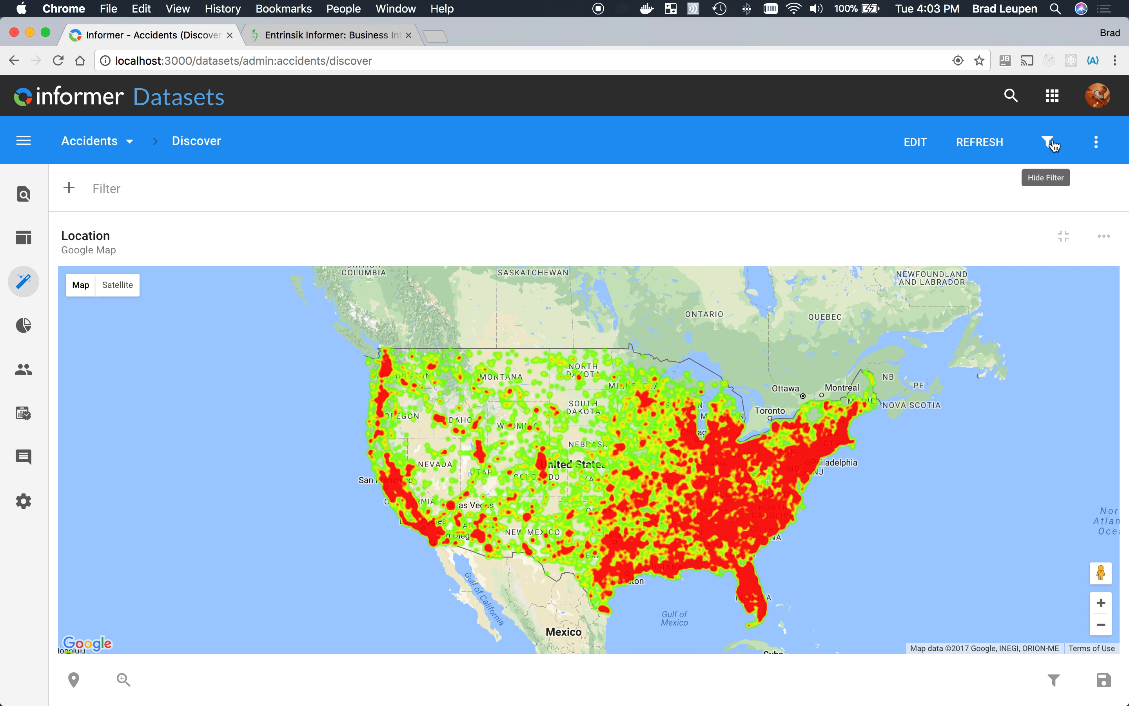
click(72, 193)
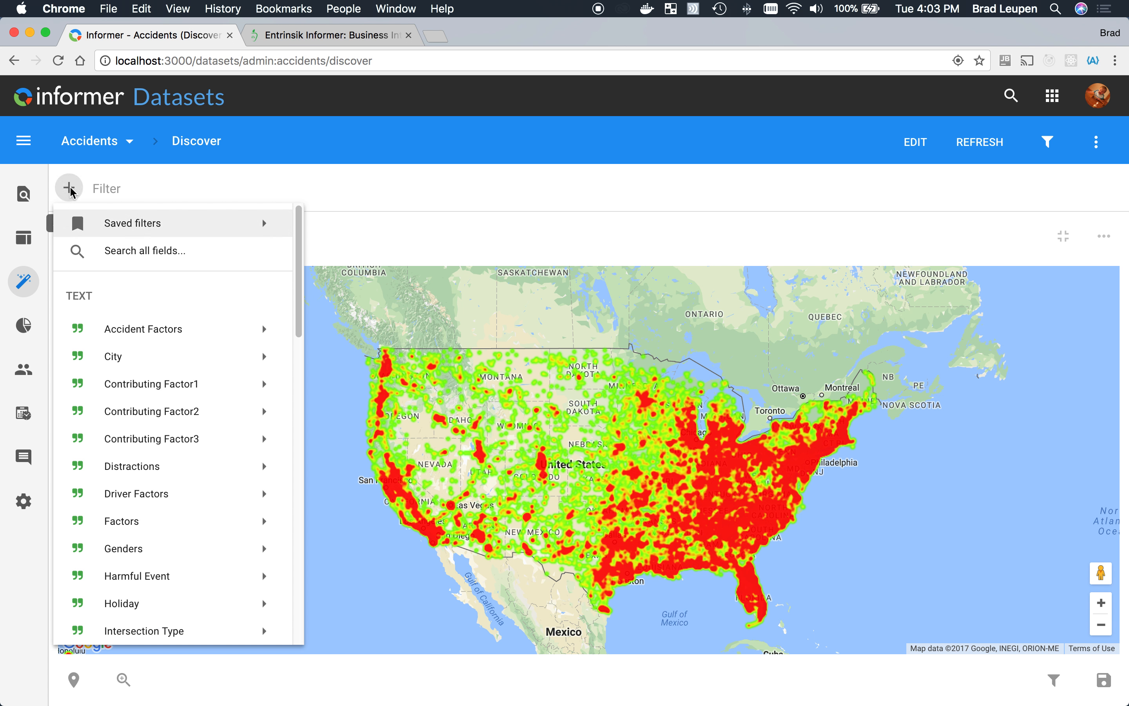
mouse_move(209, 466)
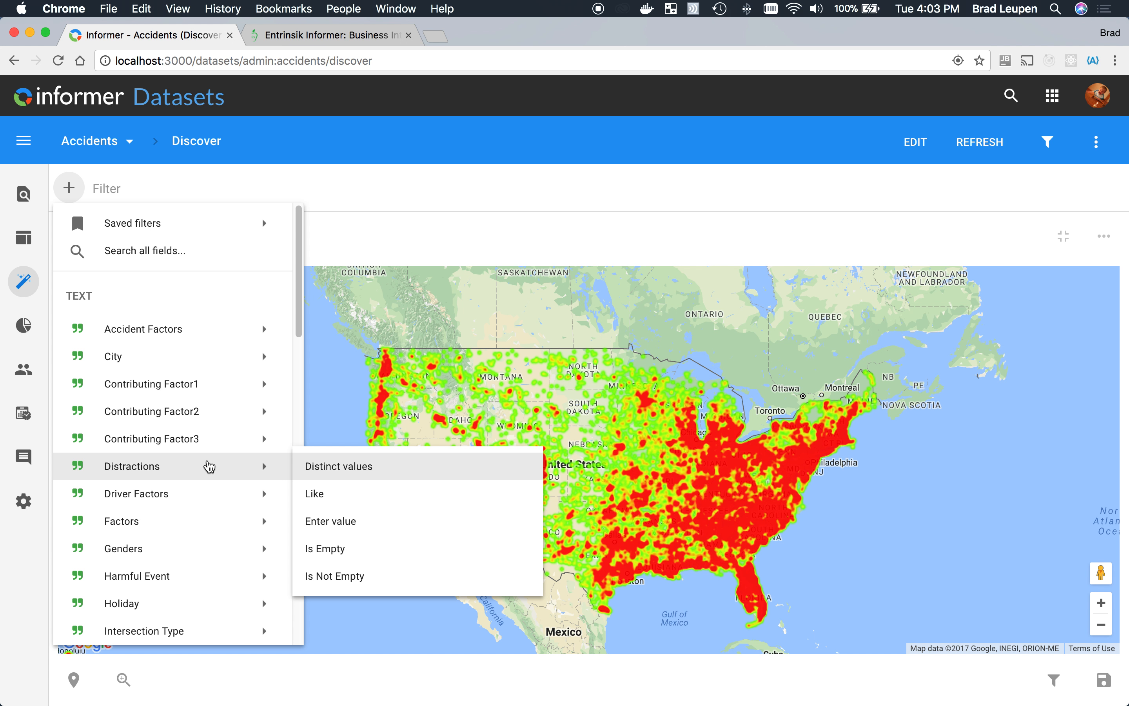
scroll(209, 466, down, 4)
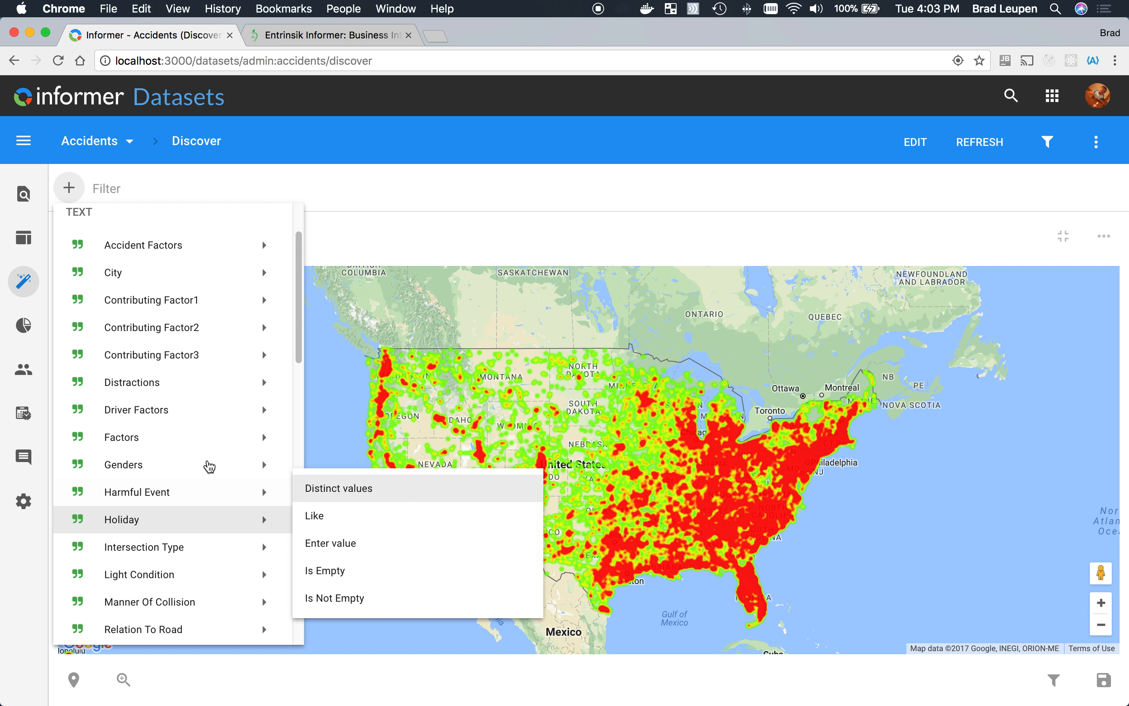
scroll(209, 466, up, 1)
scroll(209, 466, down, 10)
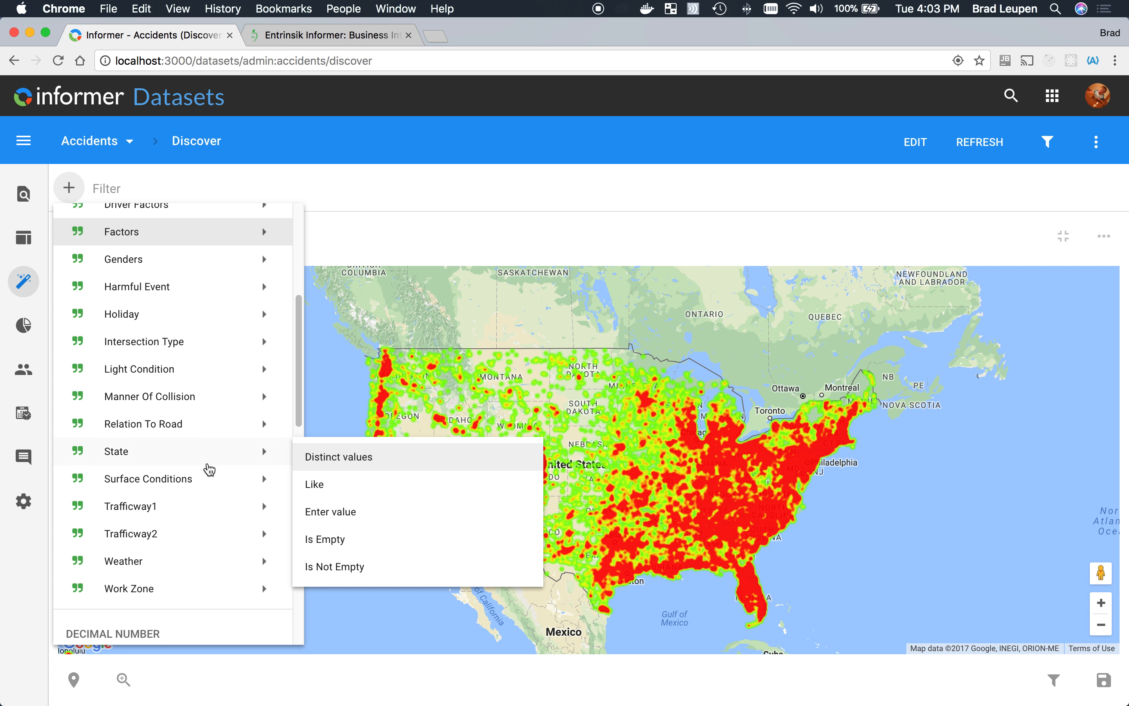
mouse_move(154, 509)
click(379, 507)
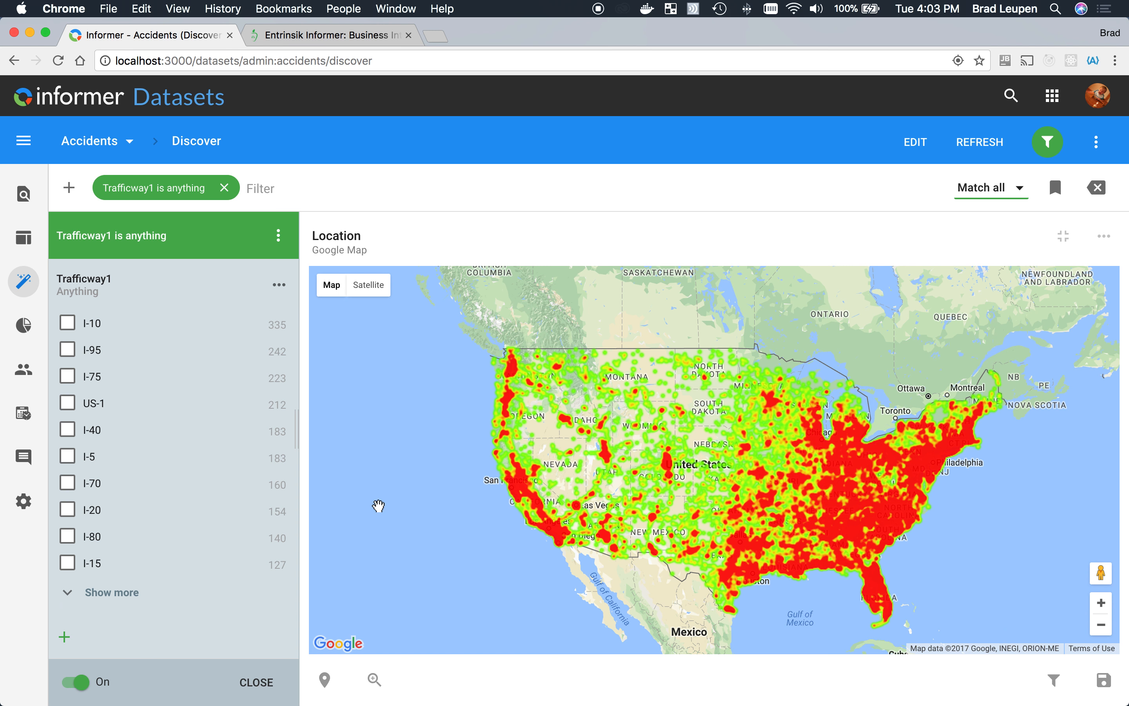
- Limit the Trafficway1 filter to I-95 and I-10 to view those roads, and clear the whole filter
click(69, 350)
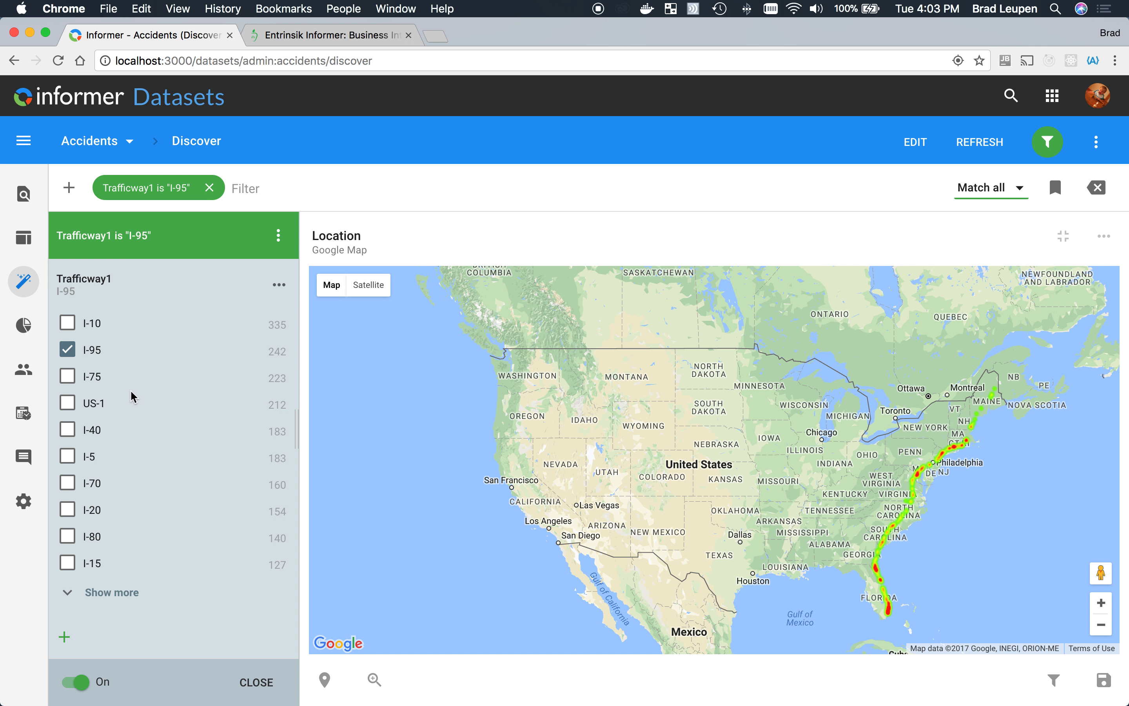
click(69, 323)
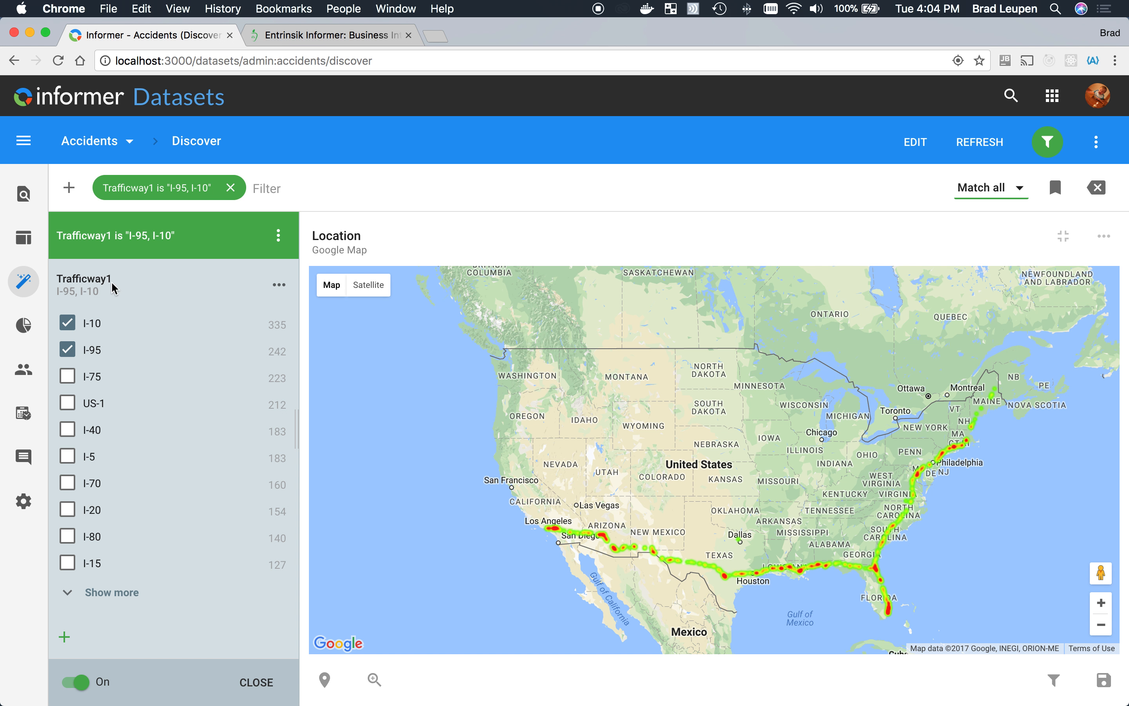
click(1098, 189)
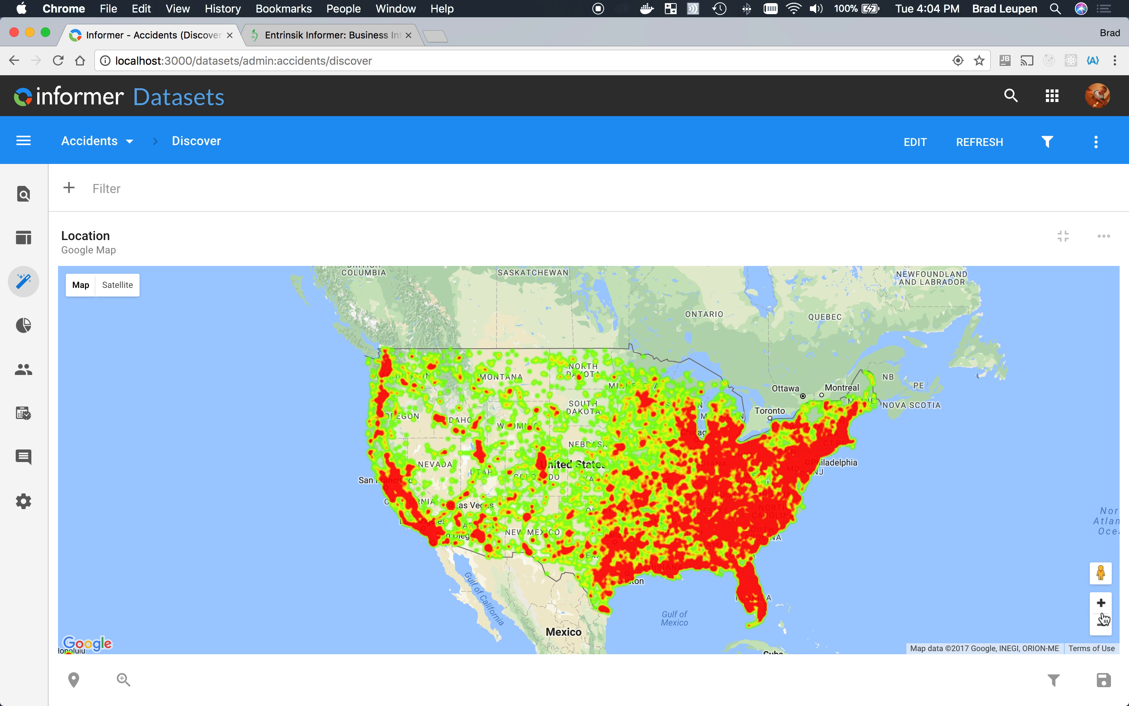
- Save the unfiltered Location map as a visual and open it from the dataset's Visuals
click(1104, 684)
click(26, 333)
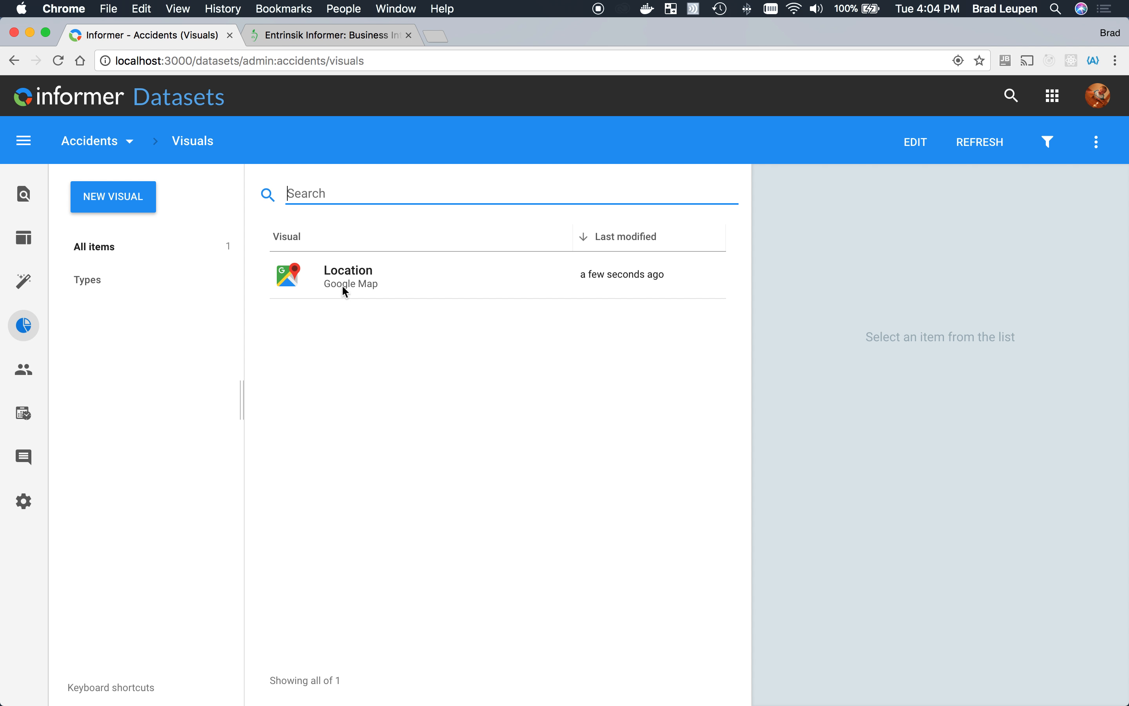
click(366, 284)
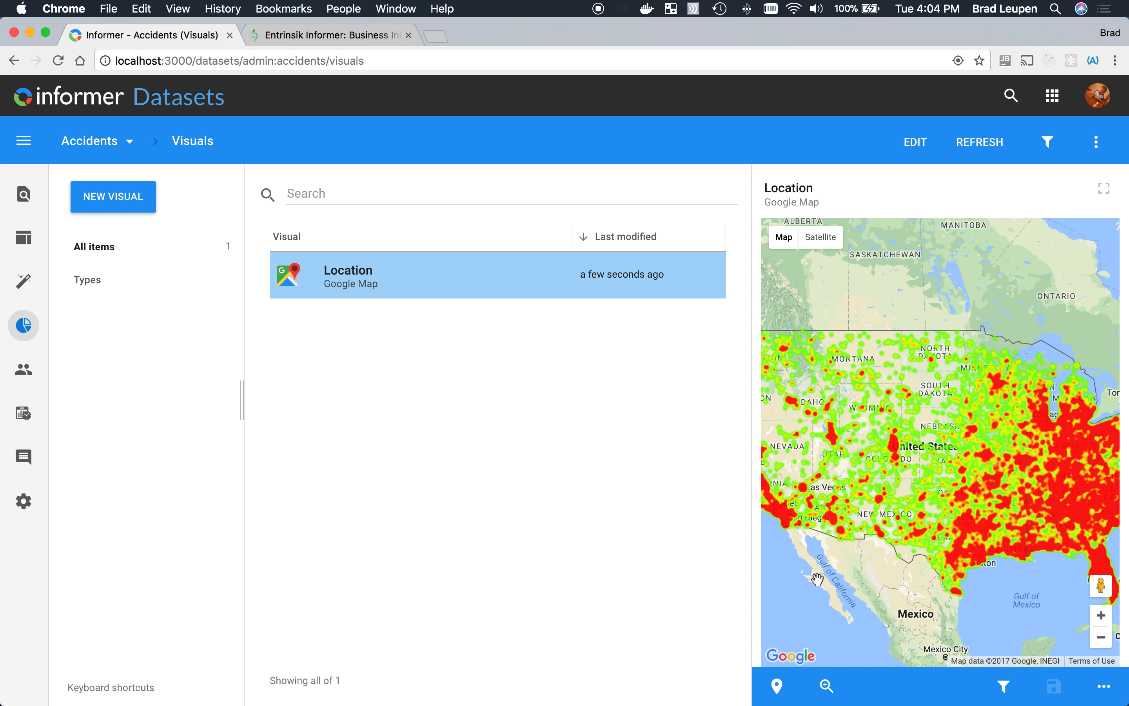
- Show Markers instead of heat on the Location visual, zoomed in one level, and save the change
click(777, 686)
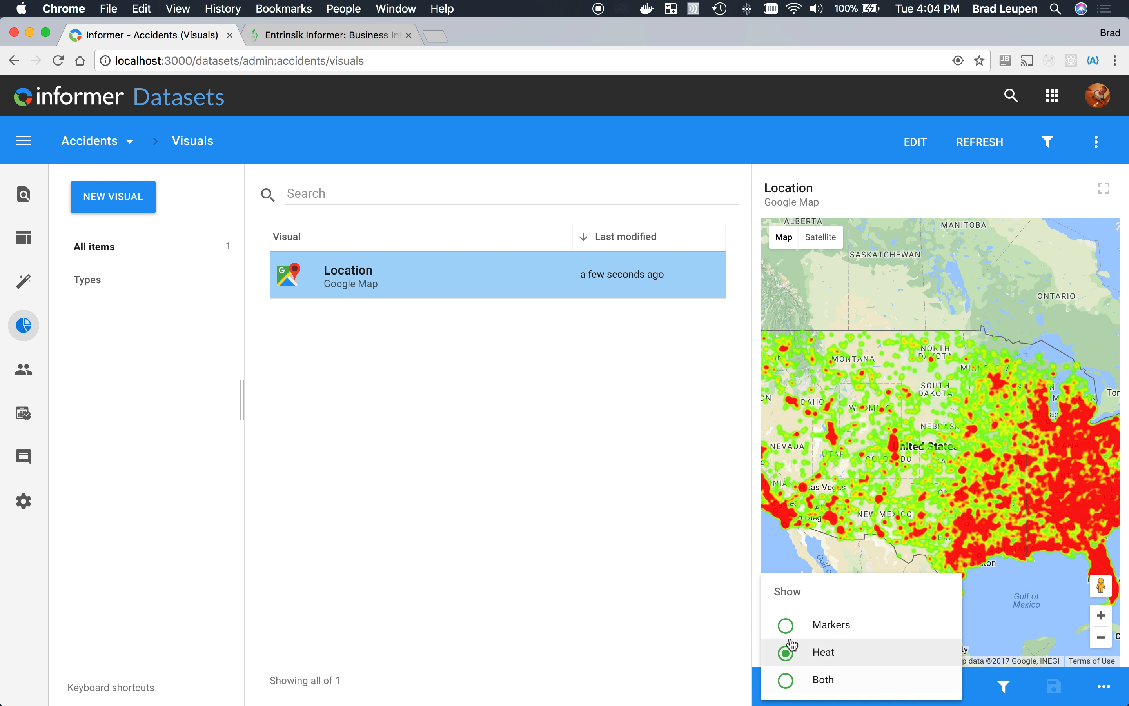
click(821, 625)
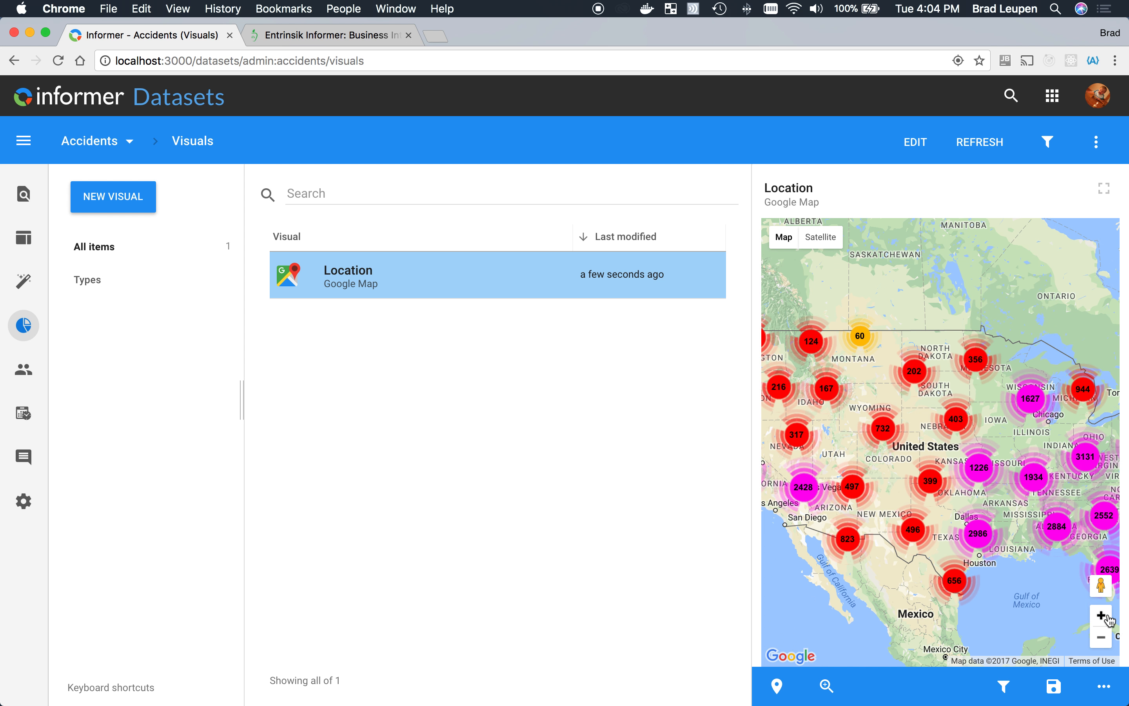
click(1101, 615)
click(1054, 687)
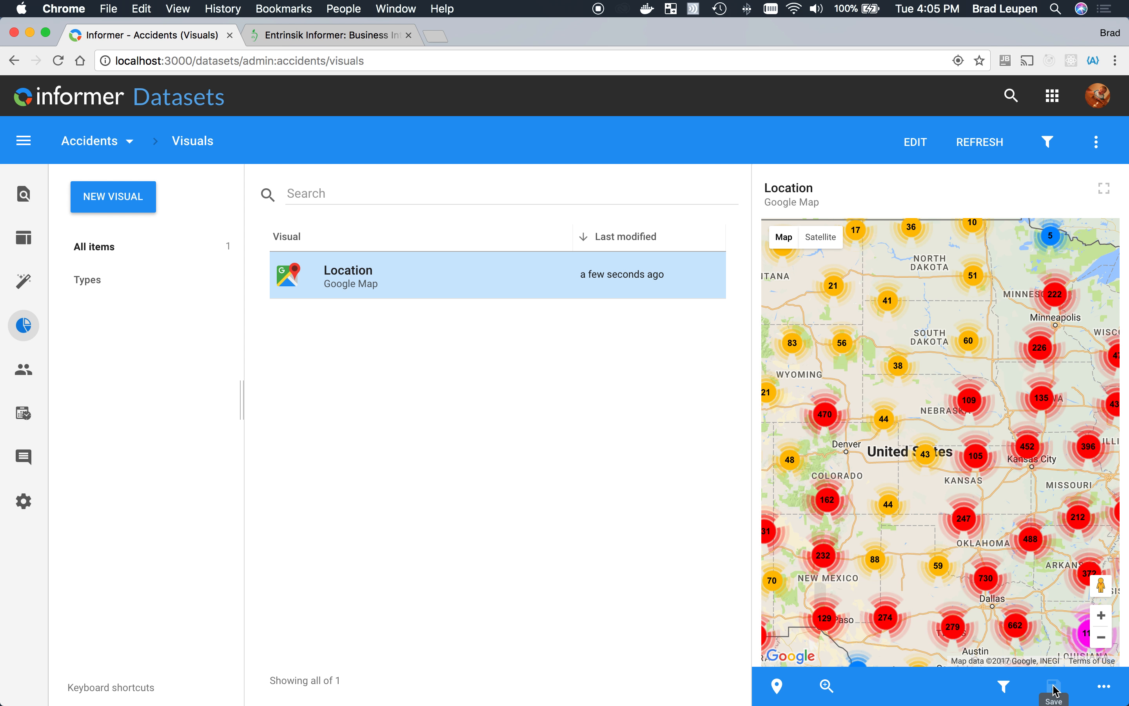
- Generate an external HTML link for the Location visual and copy it
click(1104, 686)
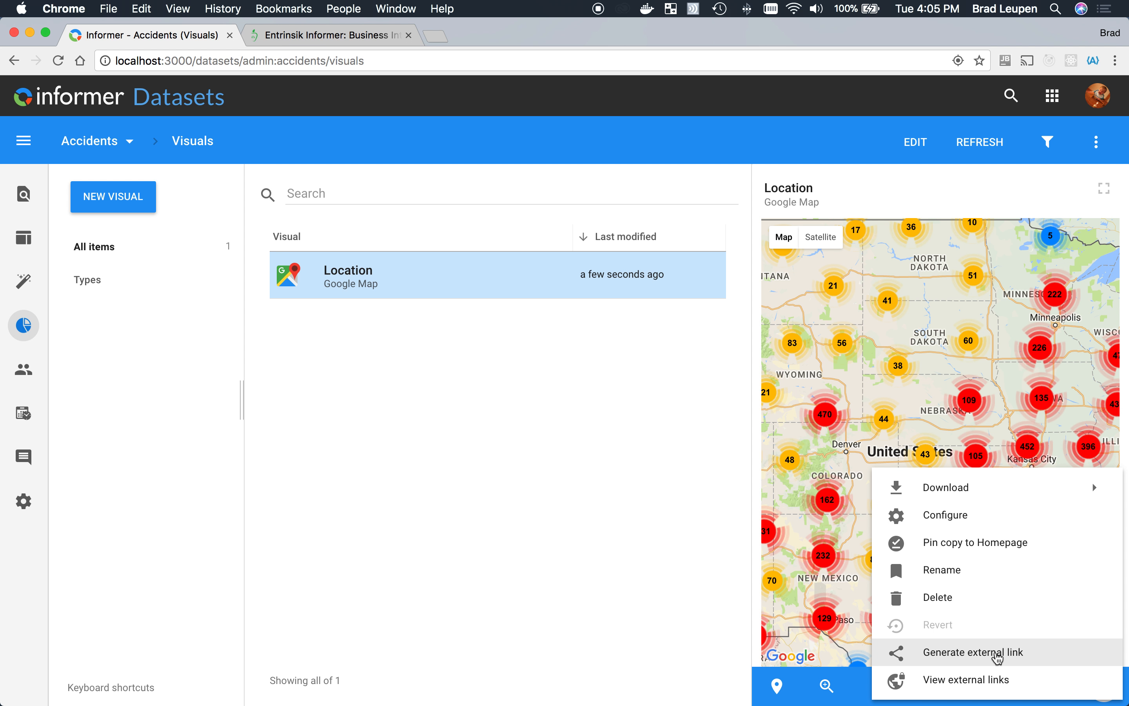
click(997, 654)
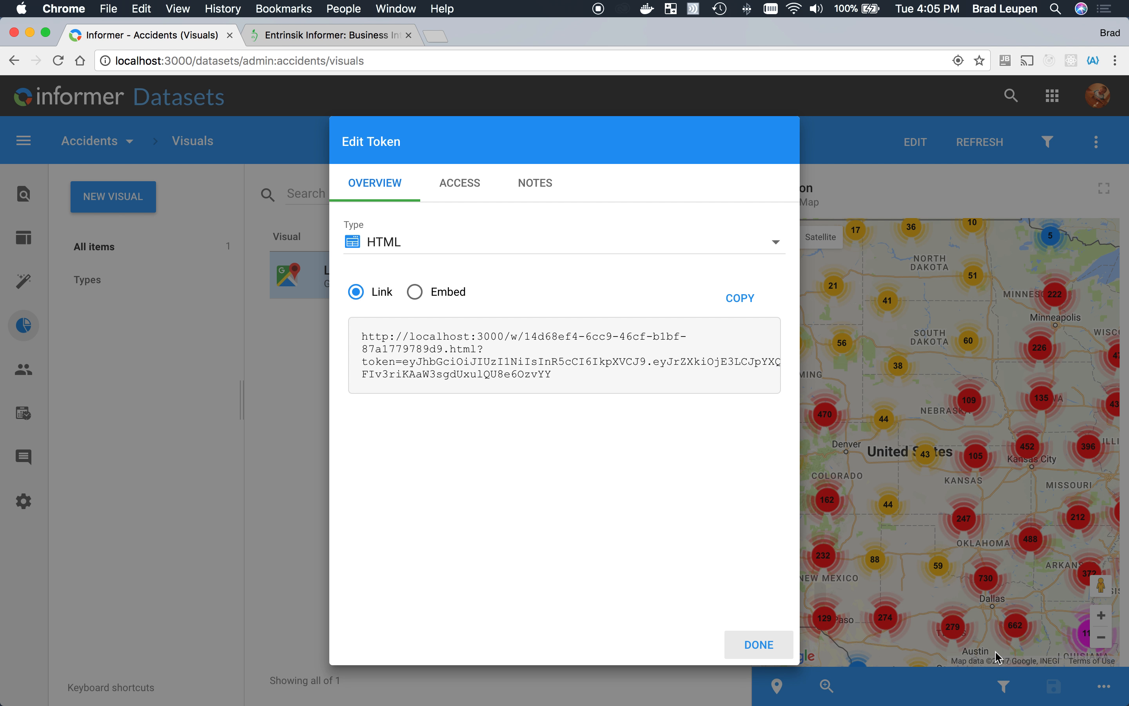
click(737, 301)
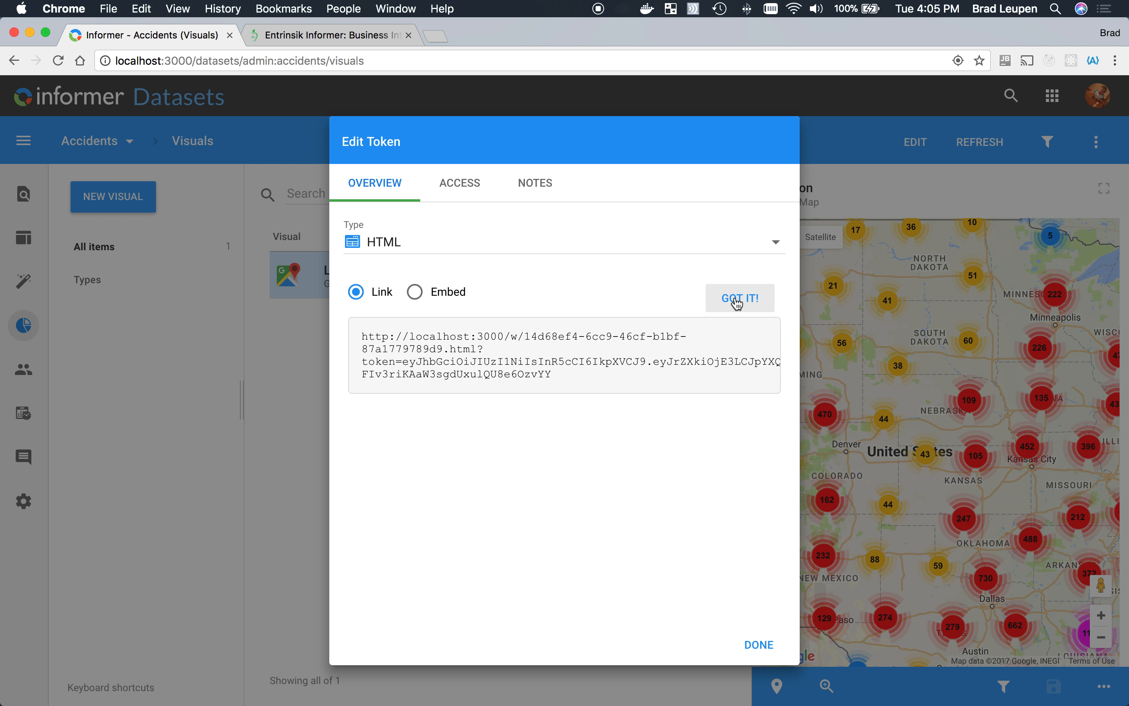
- Load the copied external link with its token in the second browser tab, zoom into a Kansas cluster, and close the shared map and link settings
click(329, 35)
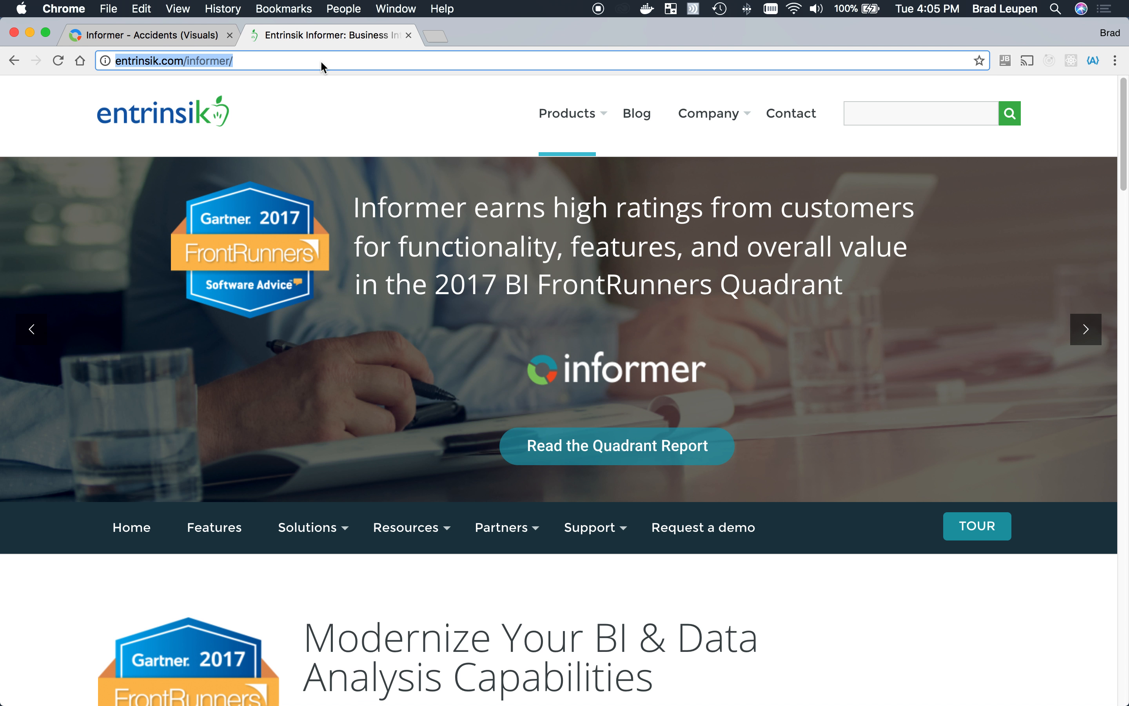
key(super+v)
key(Return)
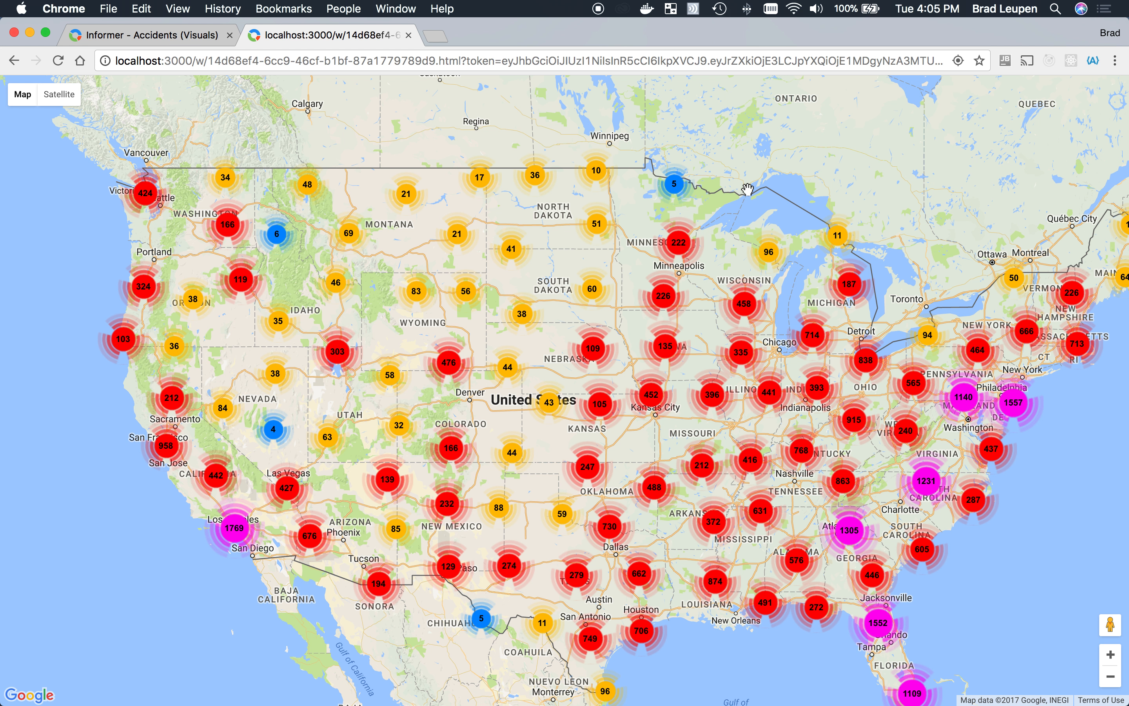
click(602, 412)
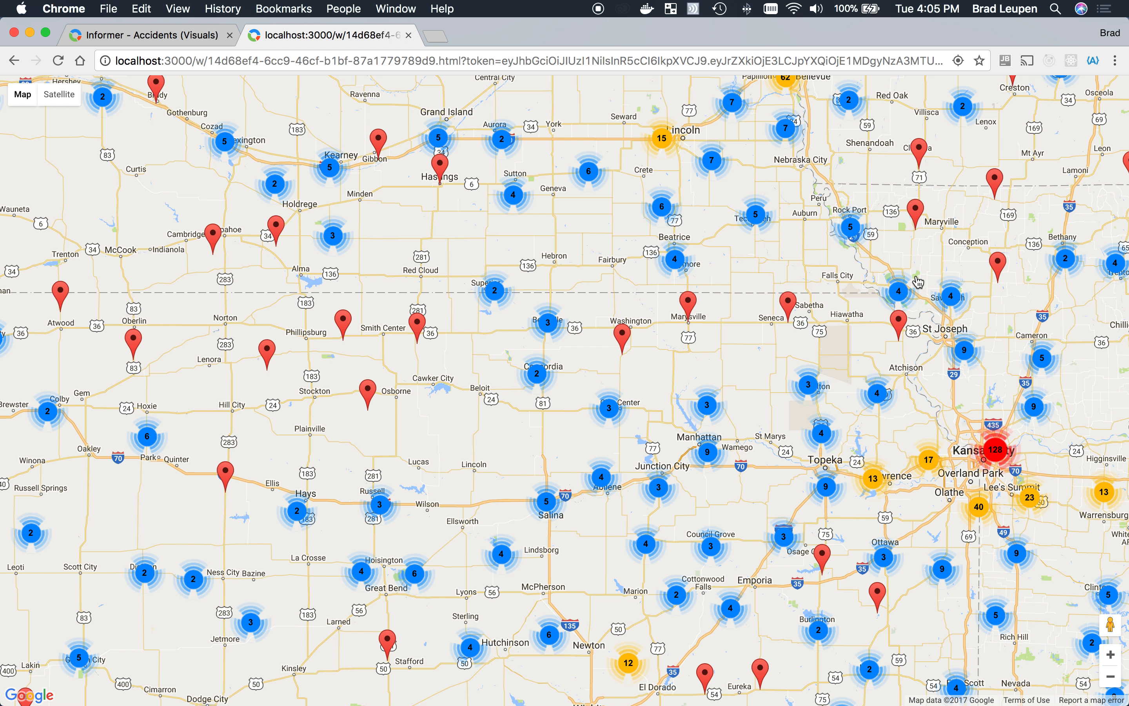
click(409, 34)
click(757, 646)
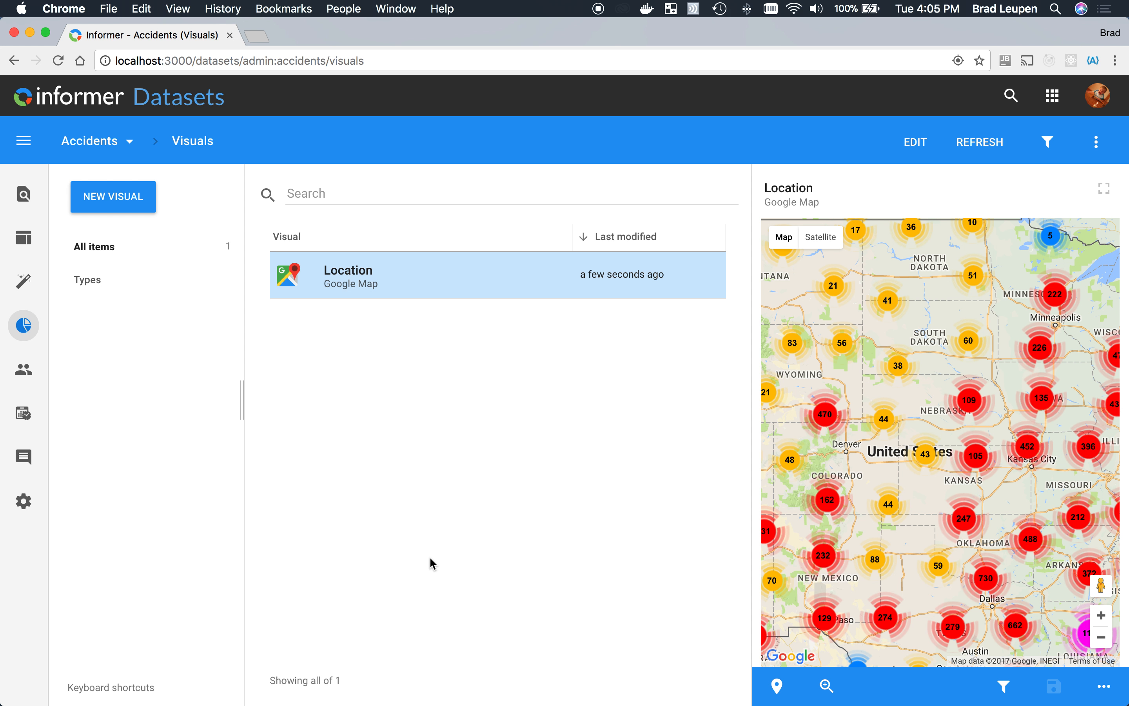
- Open the California Accidents dashboard in Informer Reports and look over its visuals
click(1052, 108)
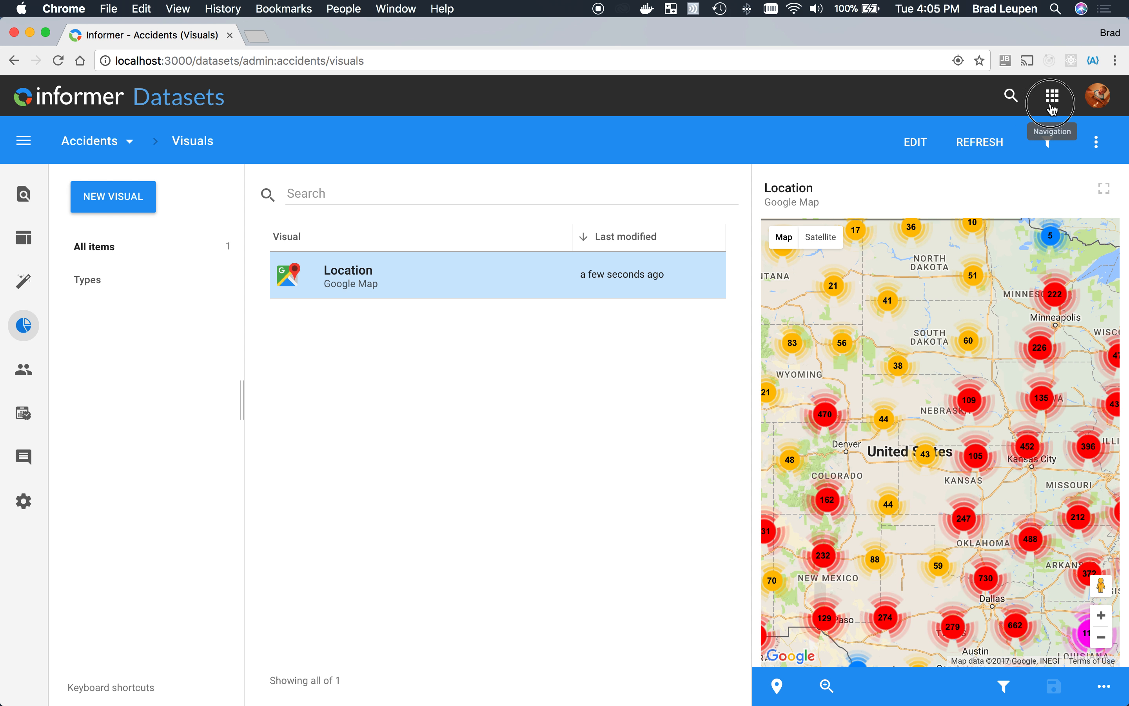
click(1008, 149)
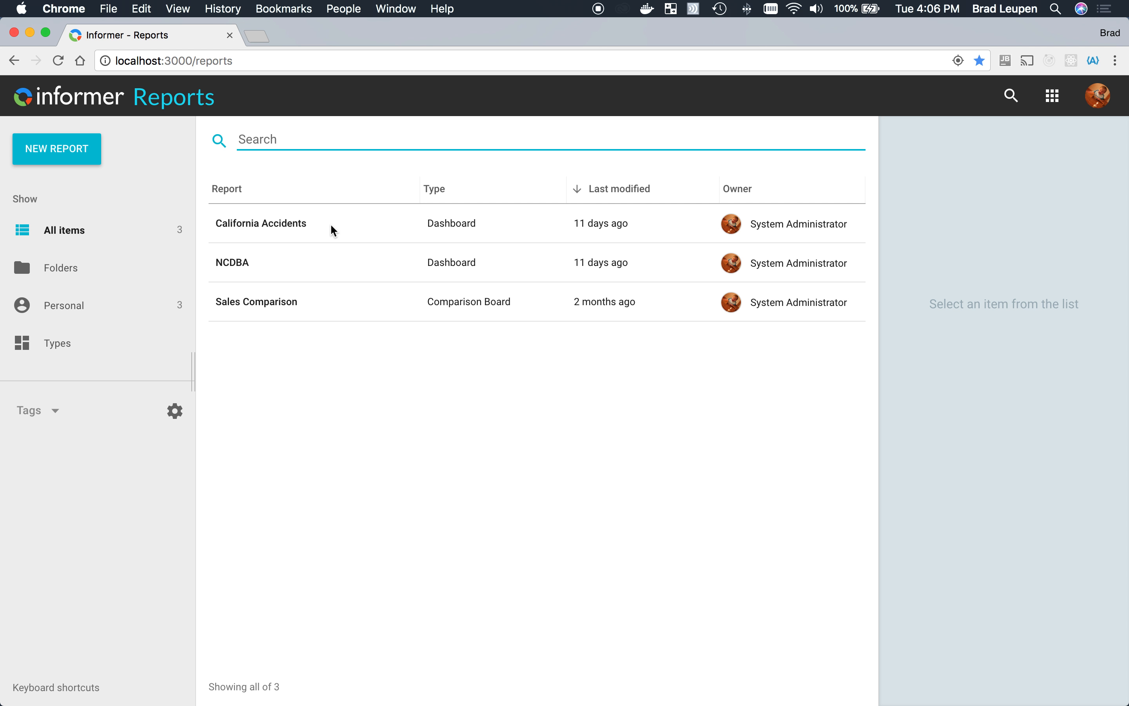
click(321, 231)
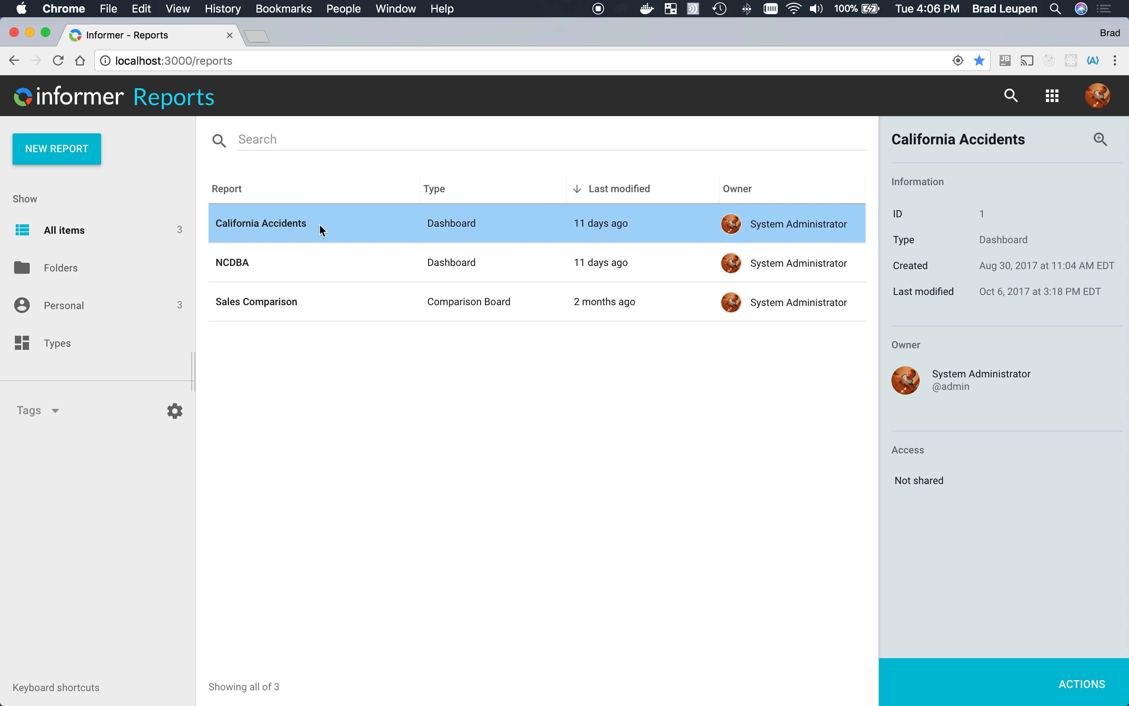
double_click(320, 228)
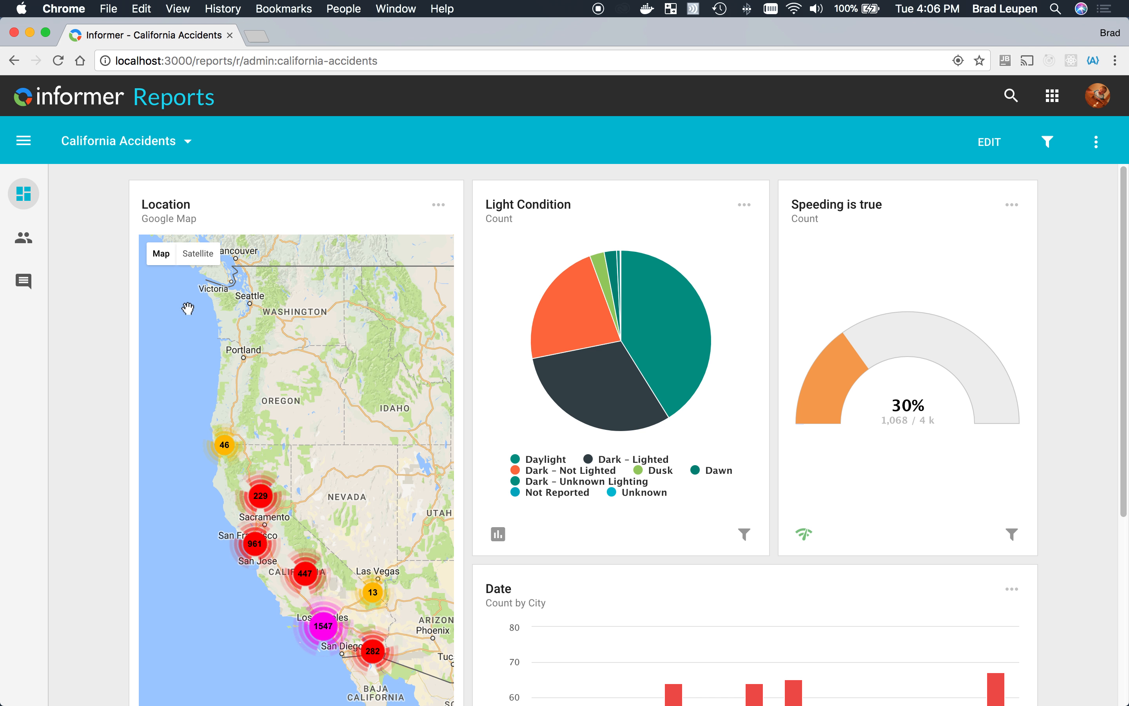
scroll(81, 431, down, 6)
scroll(80, 433, up, 5)
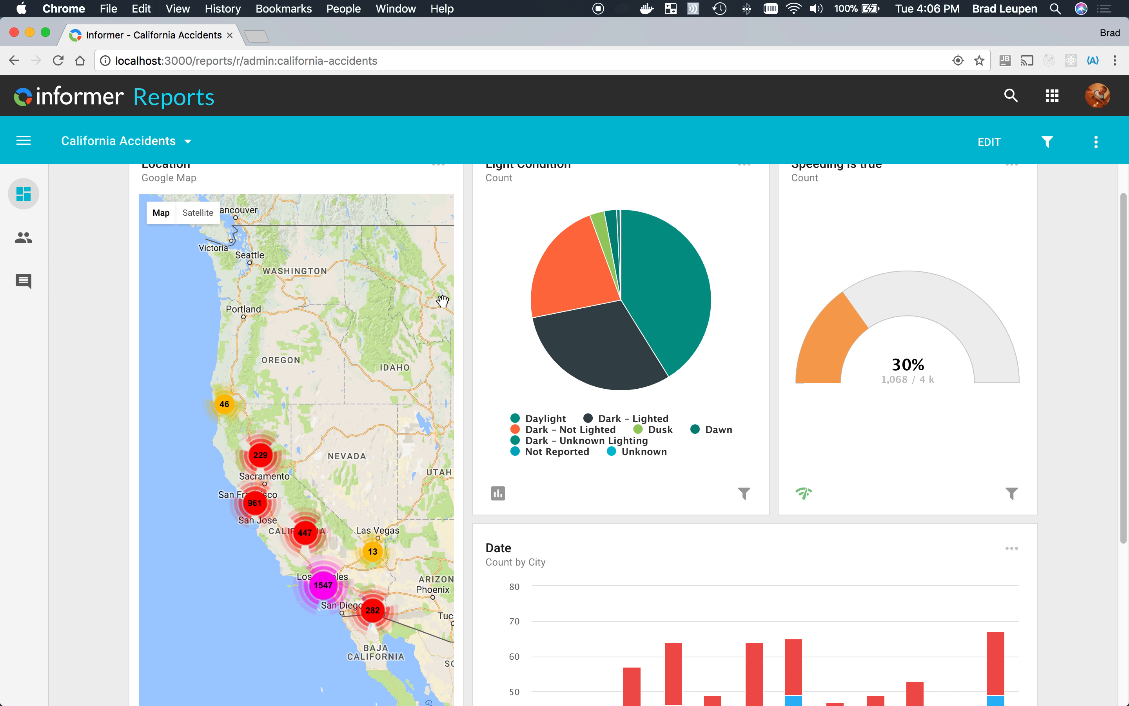
- Drill down the Los Angeles March 2015 segment of the Date chart by day, and return to the full chart
scroll(442, 301, up, 1)
scroll(442, 301, down, 3)
scroll(446, 323, down, 3)
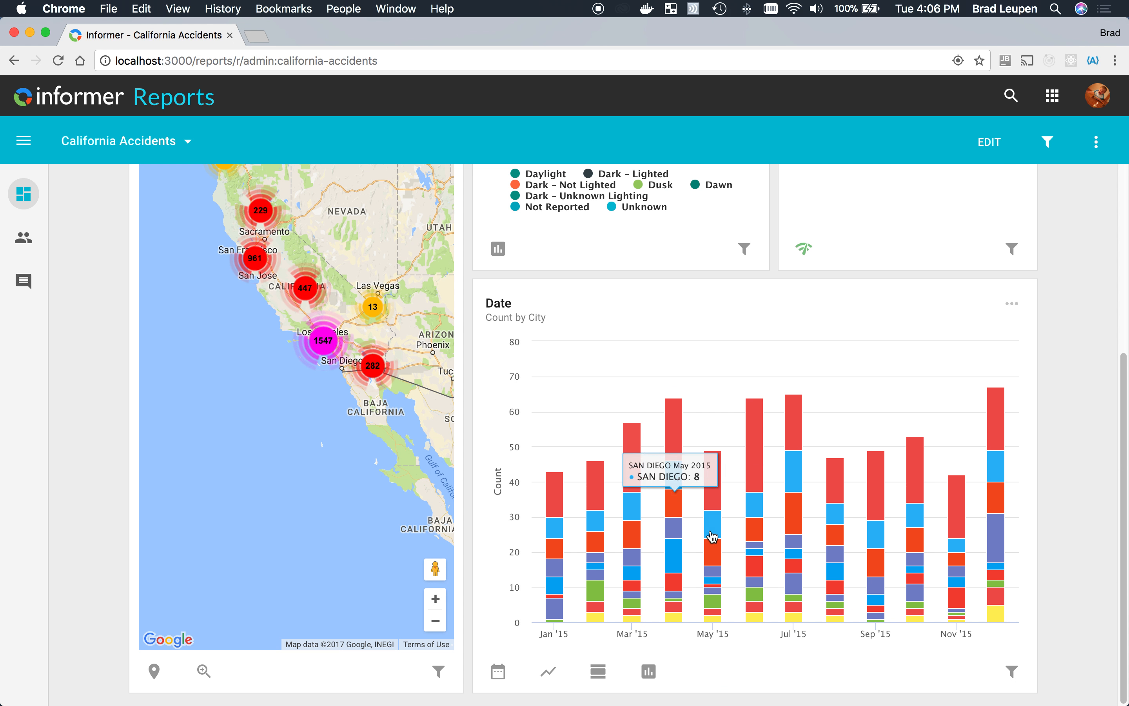
click(637, 454)
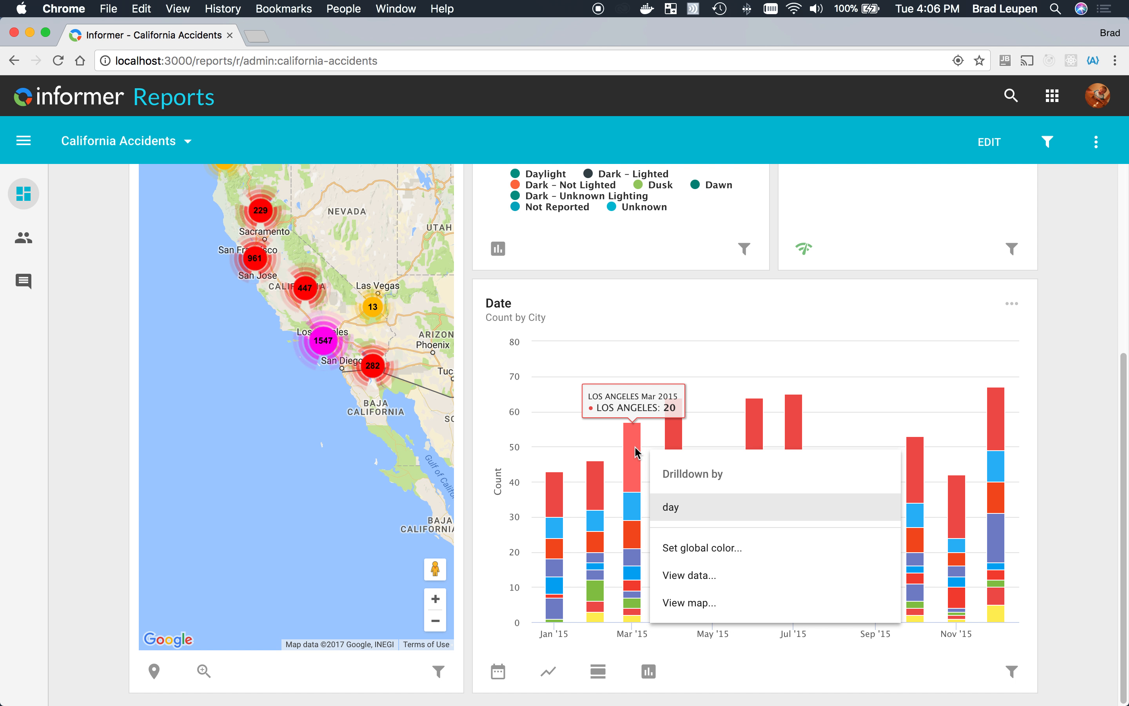
click(669, 507)
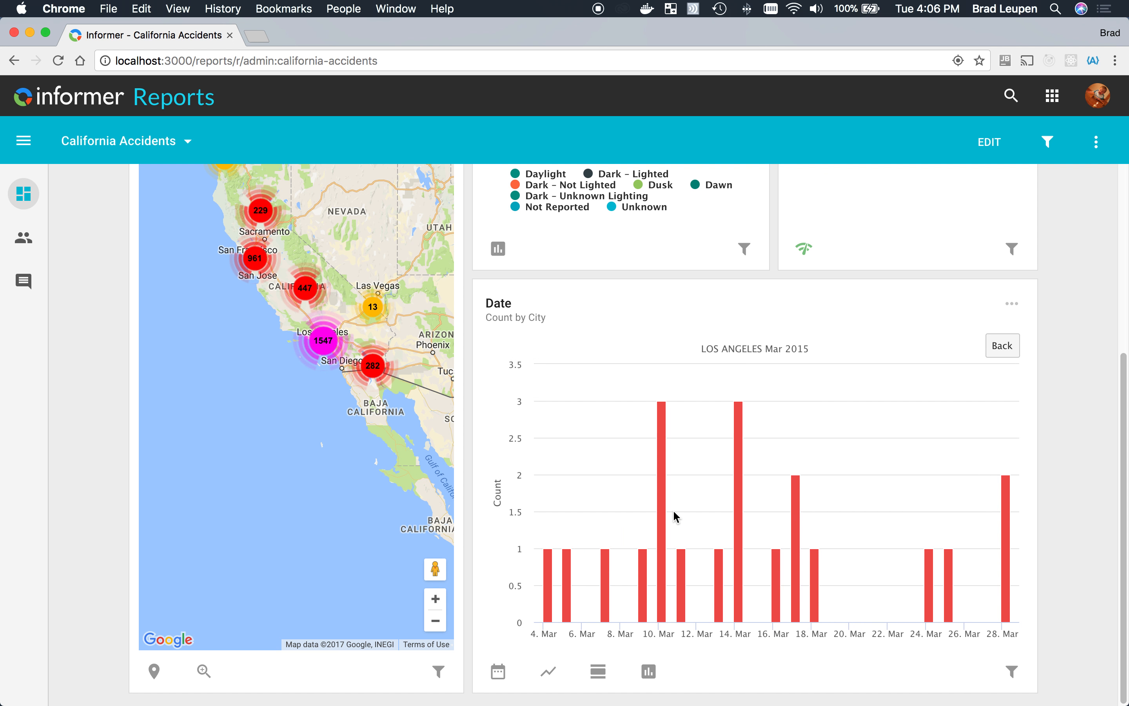
click(999, 343)
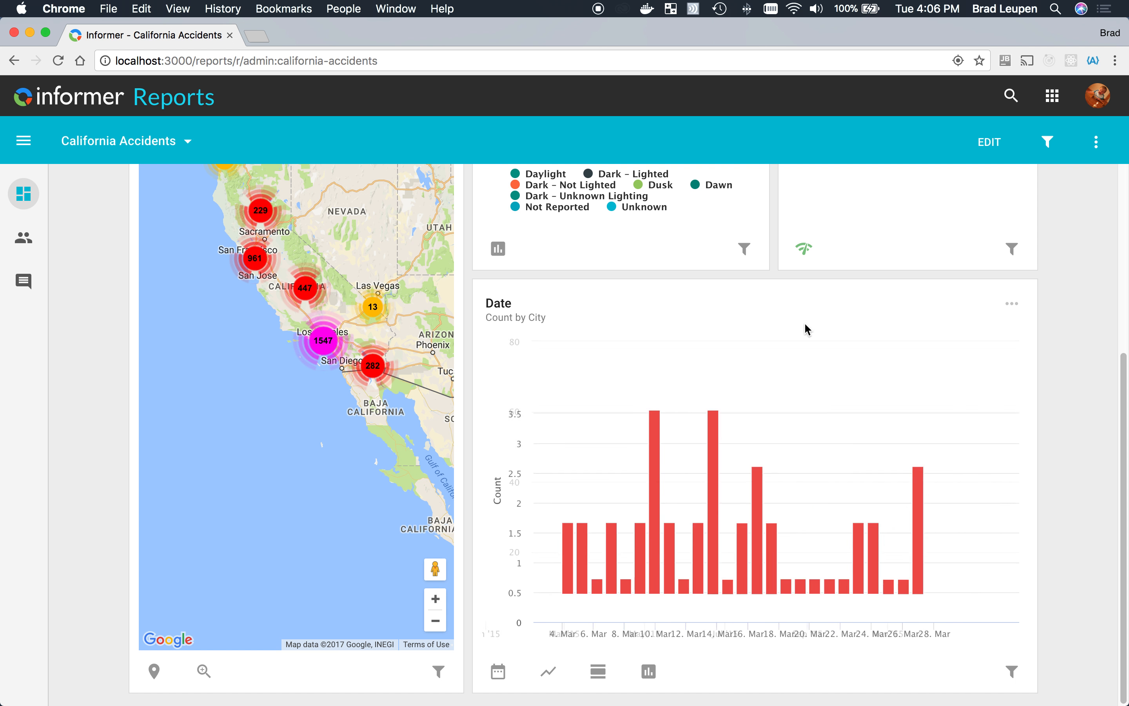
- Drill down the Daylight slice of the Light Condition pie by Contributing Factor1, and return to the full pie
scroll(665, 291, up, 5)
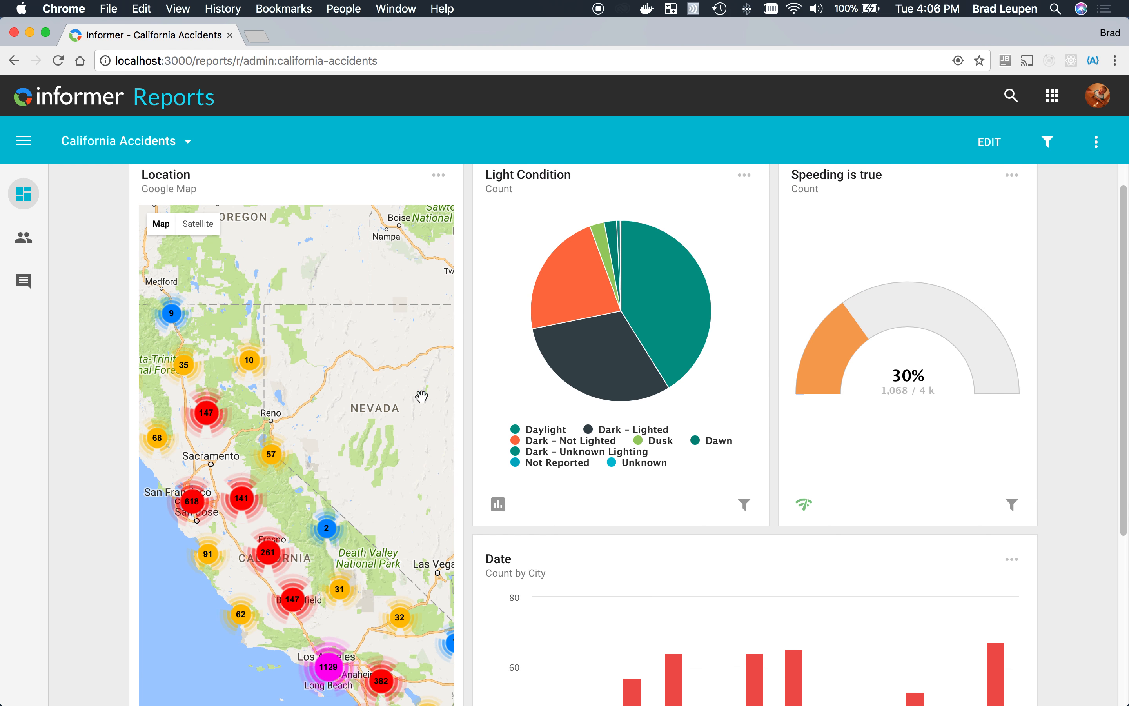
click(665, 292)
mouse_move(776, 308)
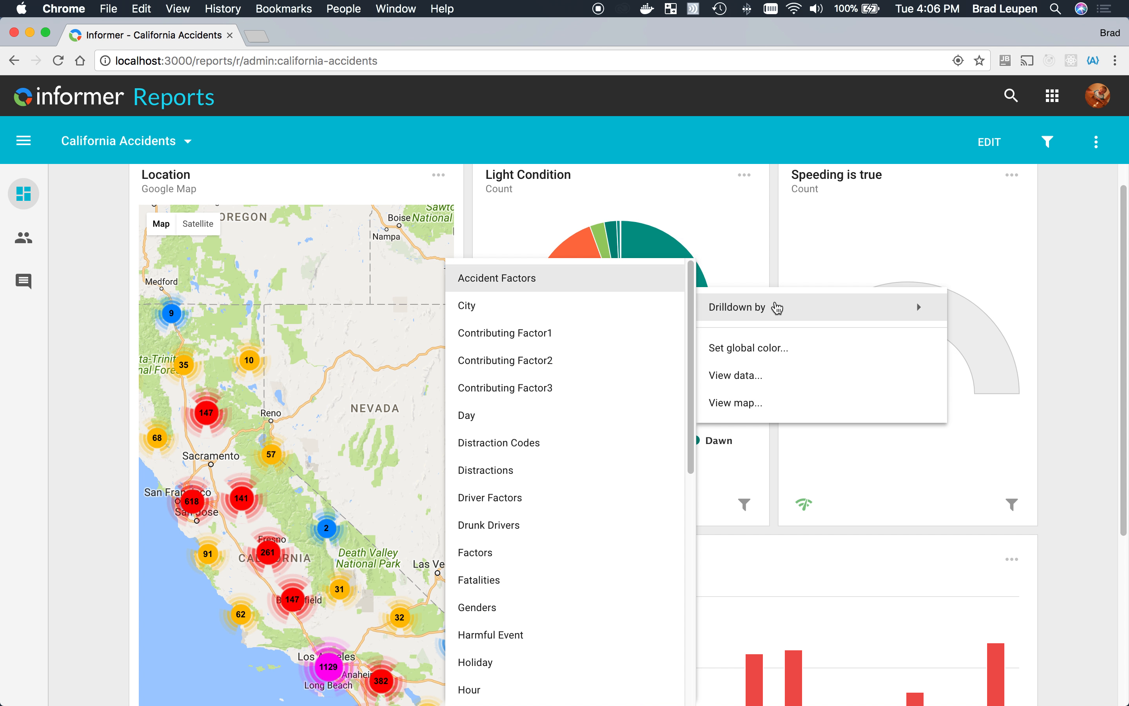
click(607, 336)
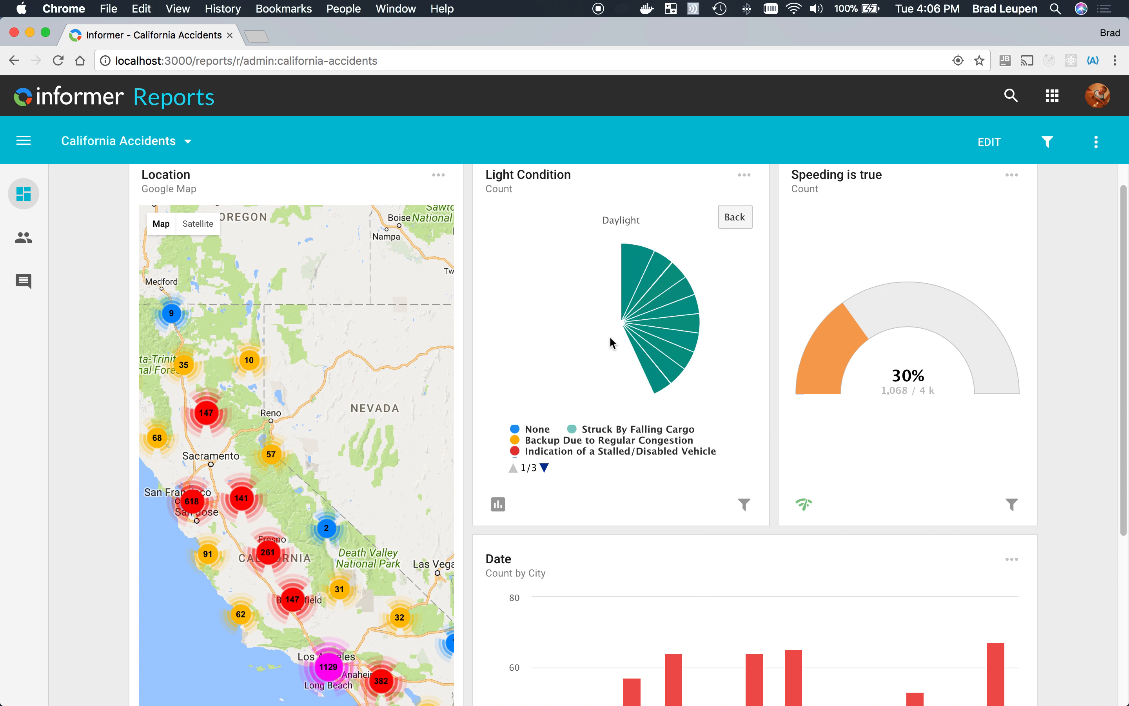
click(736, 217)
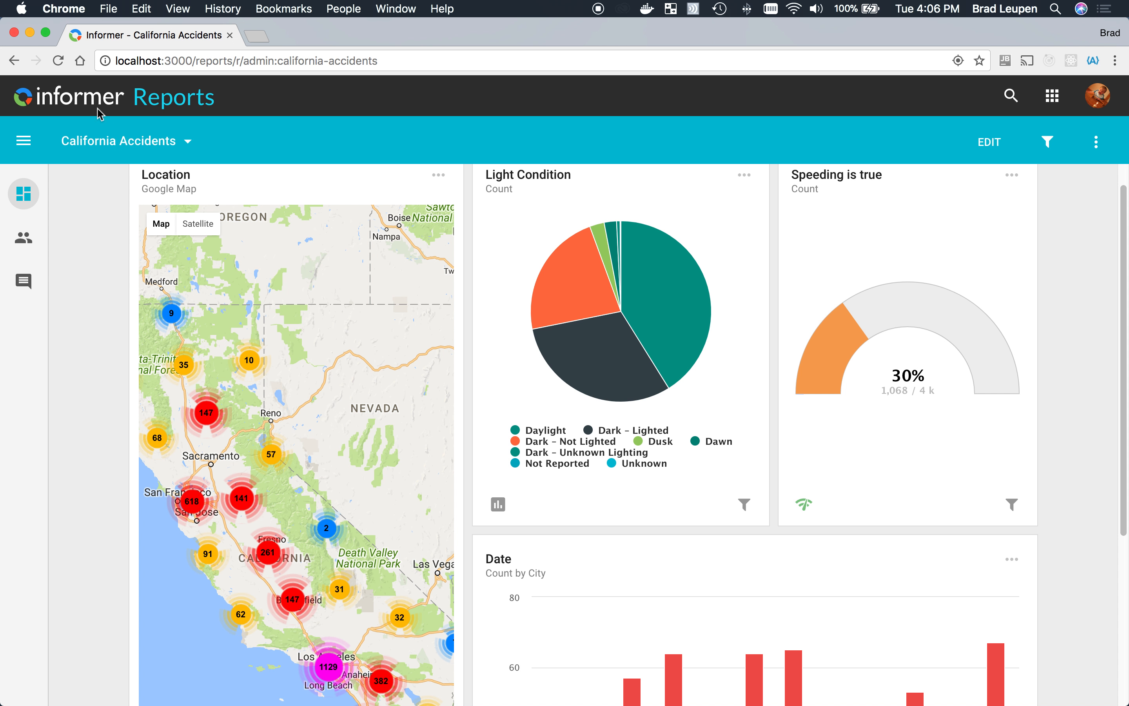
- Leave the California Accidents dashboard and return to the Informer welcome page
click(69, 96)
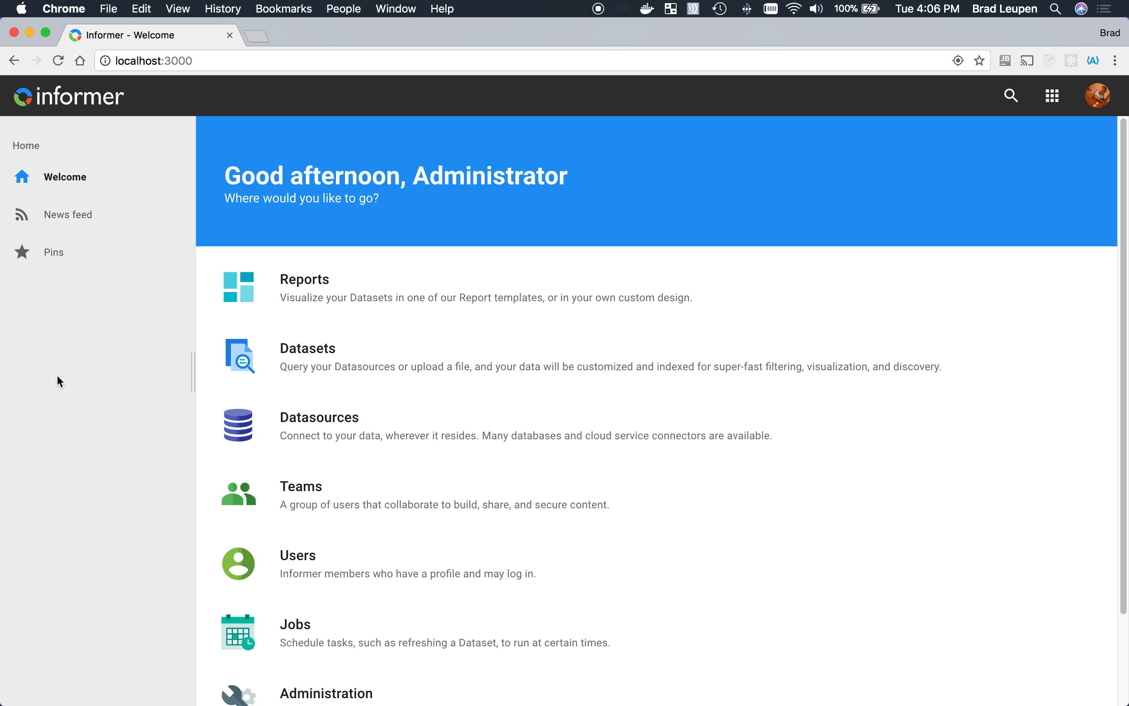